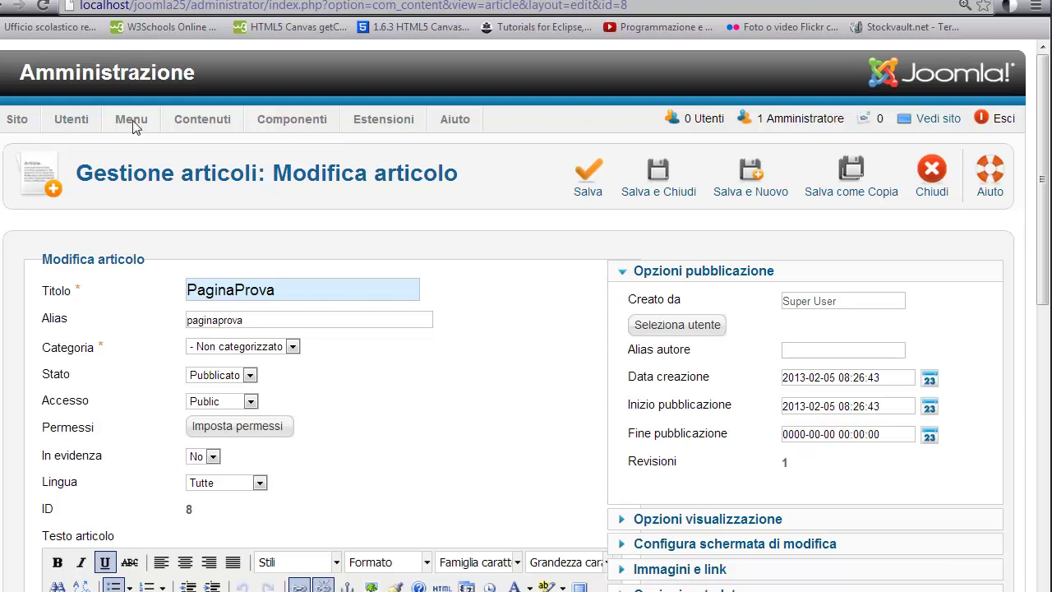
# Close the article being edited and start a new menu item in the Top menu
pyautogui.click(926, 174)
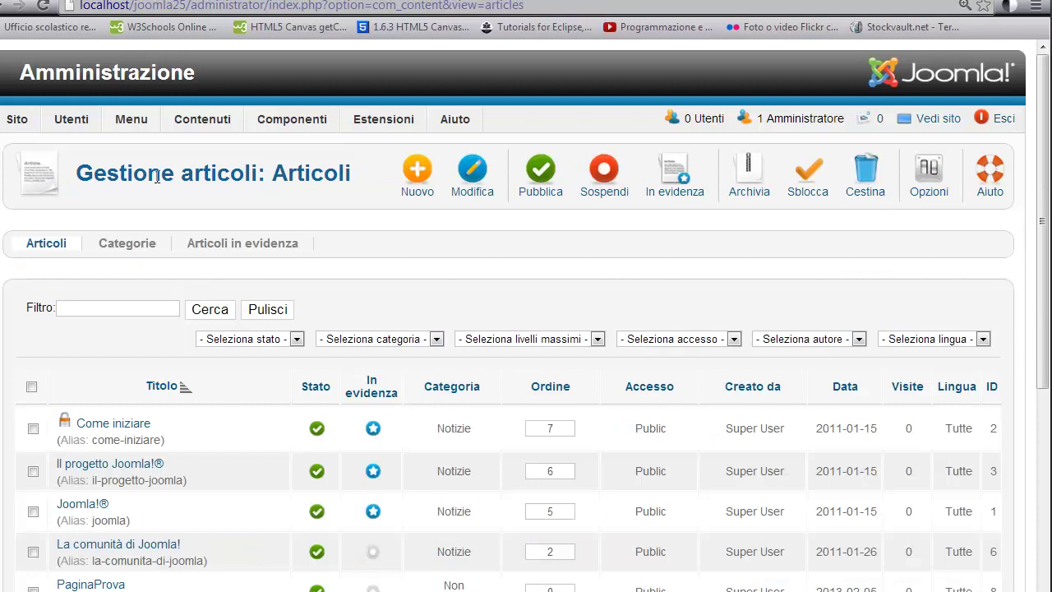
pyautogui.moveTo(135, 127)
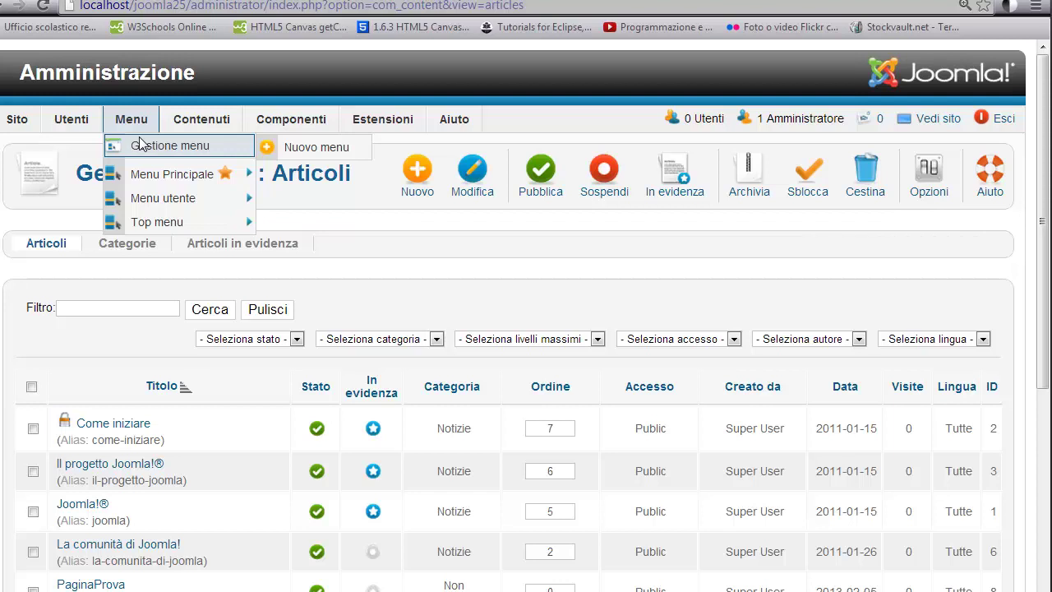
pyautogui.moveTo(160, 172)
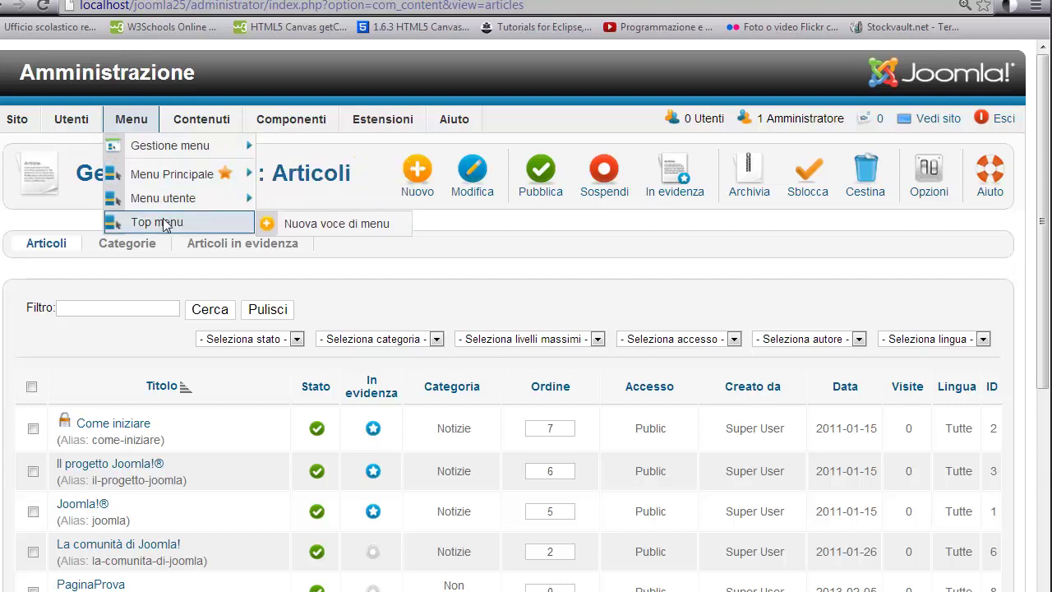
pyautogui.moveTo(162, 223)
pyautogui.click(335, 223)
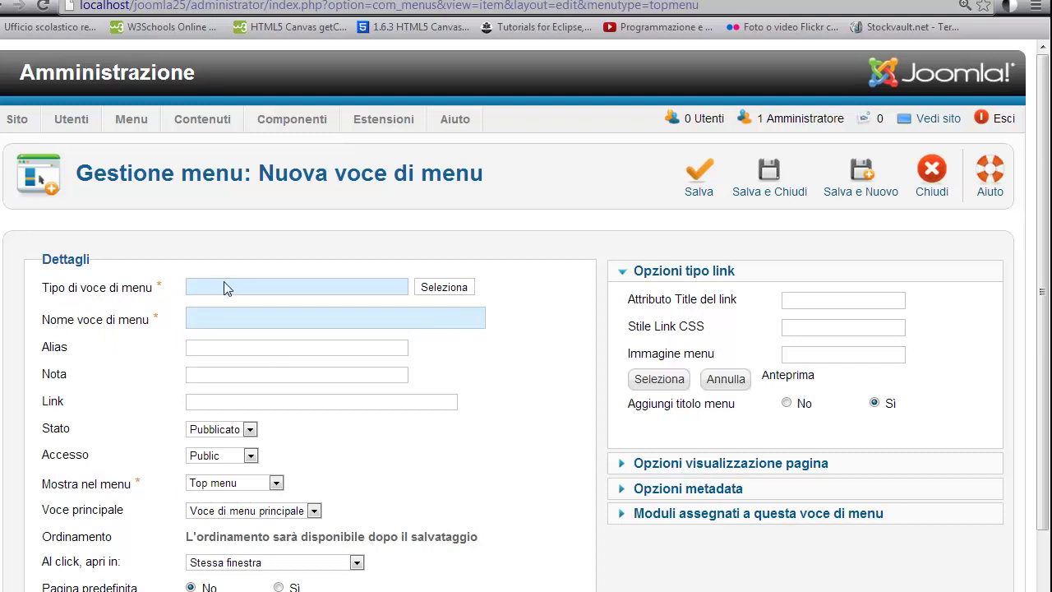
# Set the new menu item's type to Singolo articolo
pyautogui.click(453, 295)
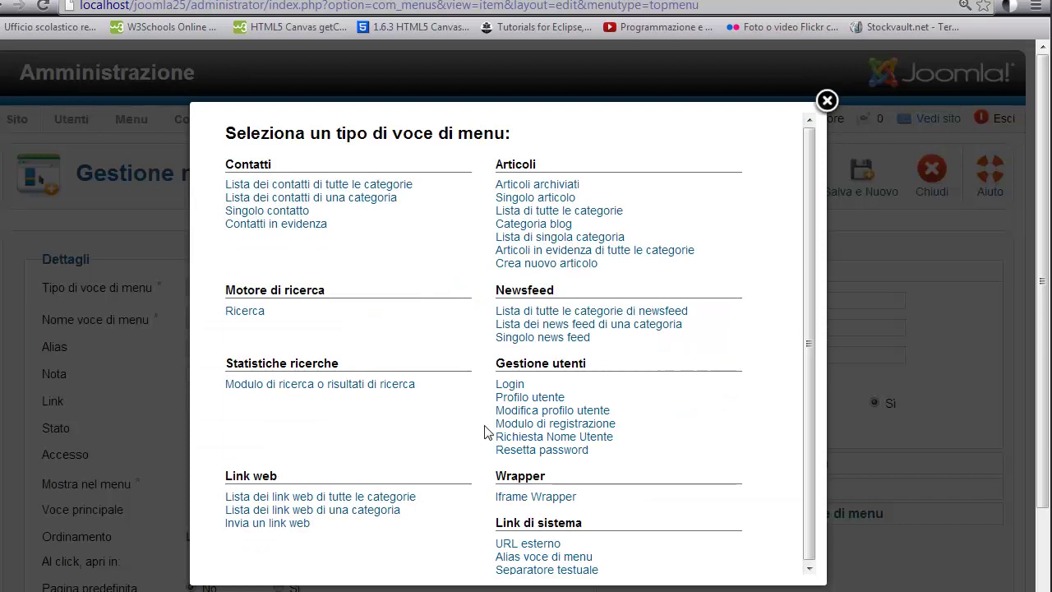
pyautogui.moveTo(807, 351); pyautogui.dragTo(808, 352)
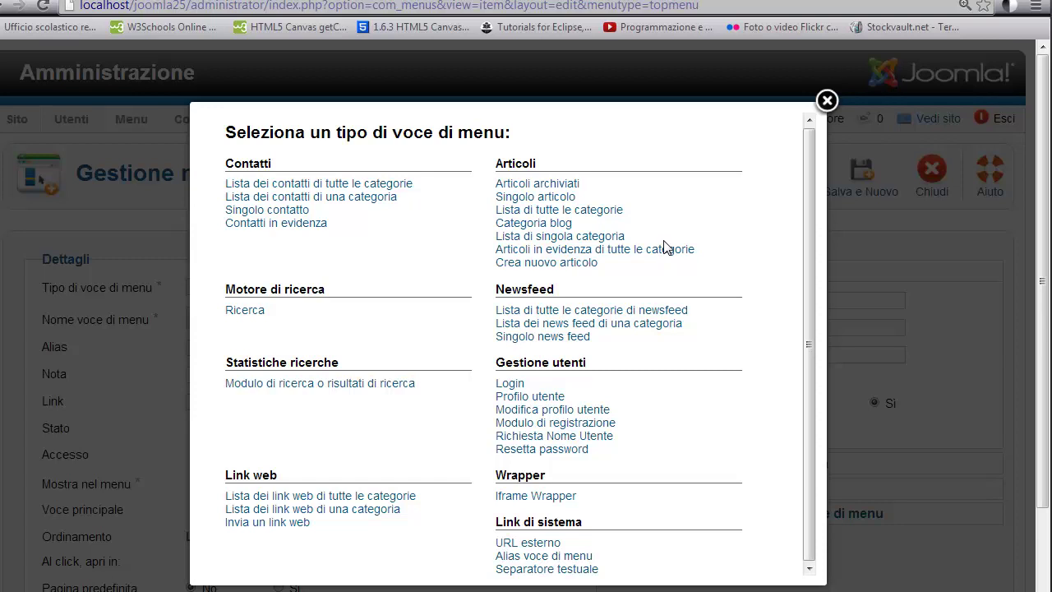
pyautogui.click(559, 204)
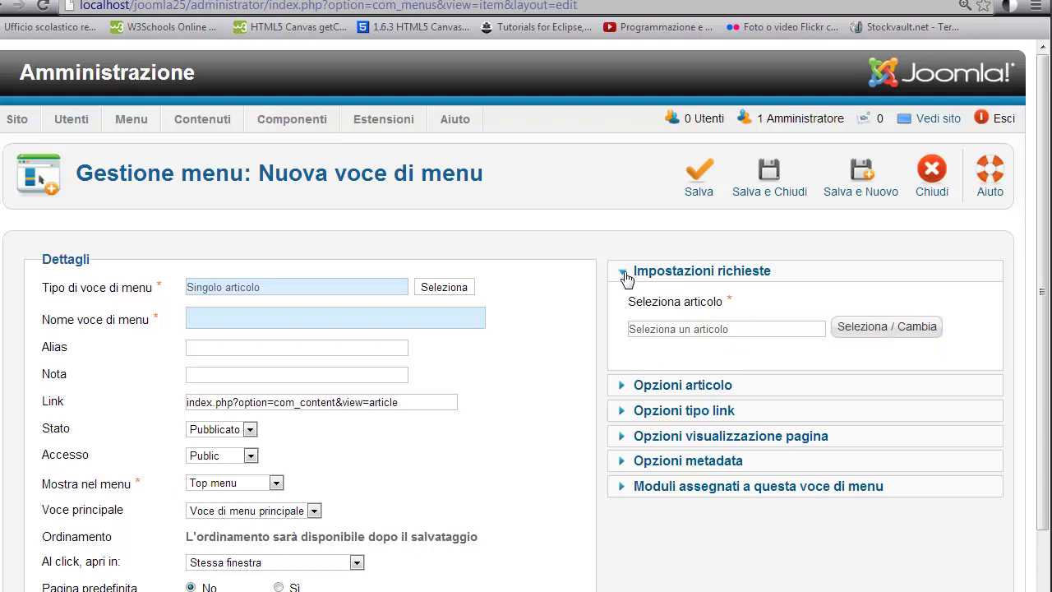
# Assign the PaginaProva article to the menu item and name it "Vai al link di prova"
pyautogui.click(879, 328)
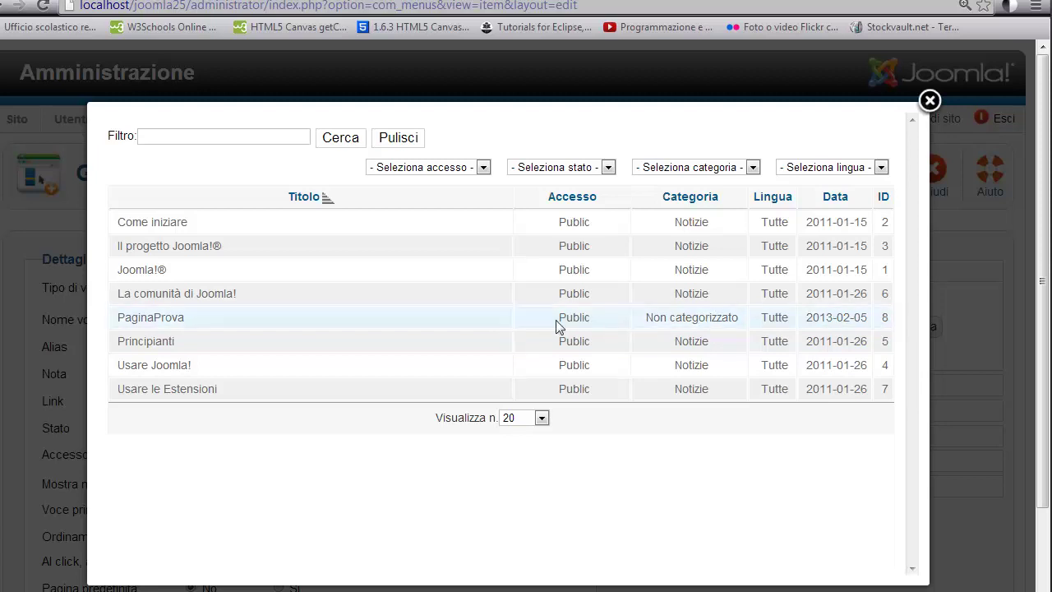
pyautogui.click(147, 320)
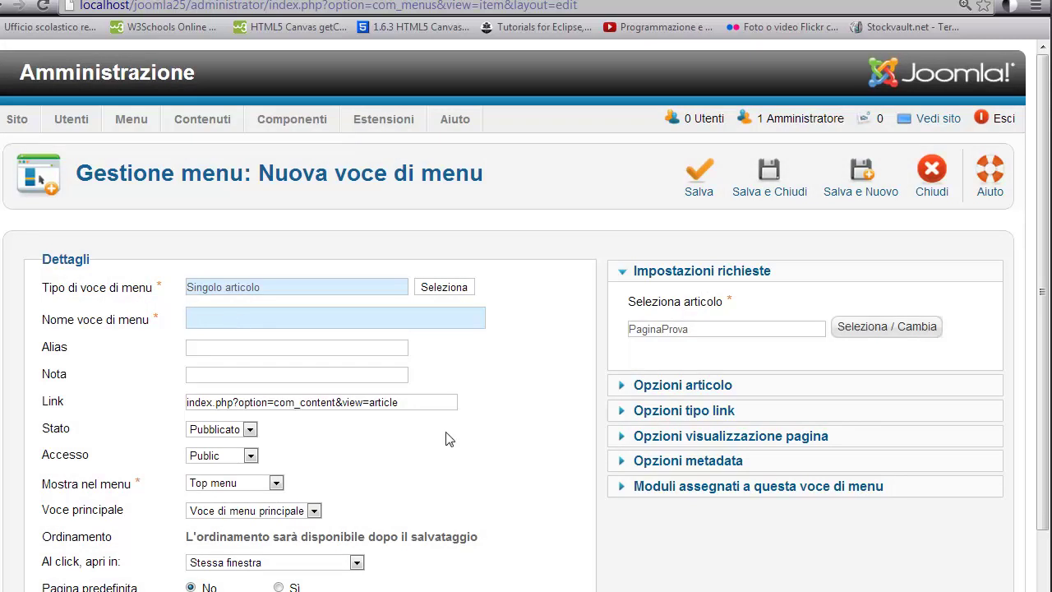
pyautogui.write('Vai al link di prova')
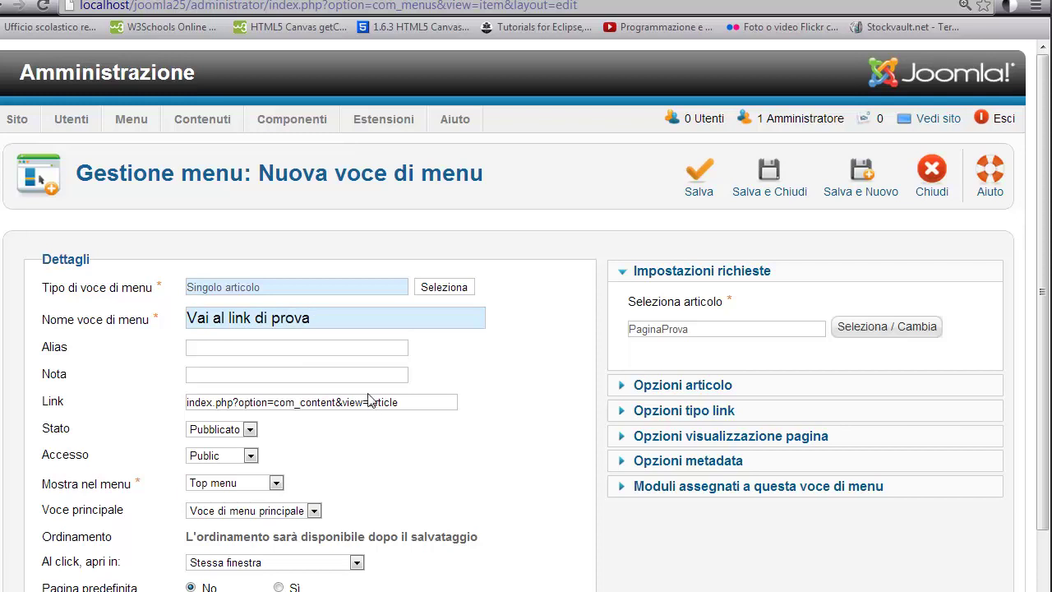
# Examine the menu item's name, alias, note and link fields without changing them
pyautogui.click(209, 350)
pyautogui.click(213, 318)
pyautogui.moveTo(310, 319); pyautogui.dragTo(169, 321)
pyautogui.click(286, 347)
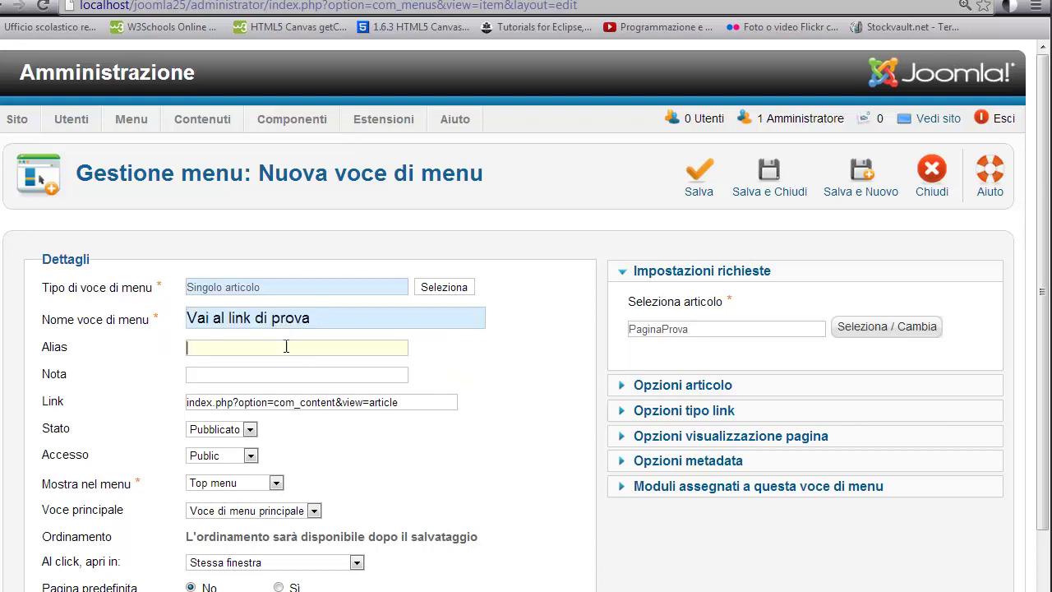
pyautogui.click(237, 376)
pyautogui.scroll(-1, 257, 395)
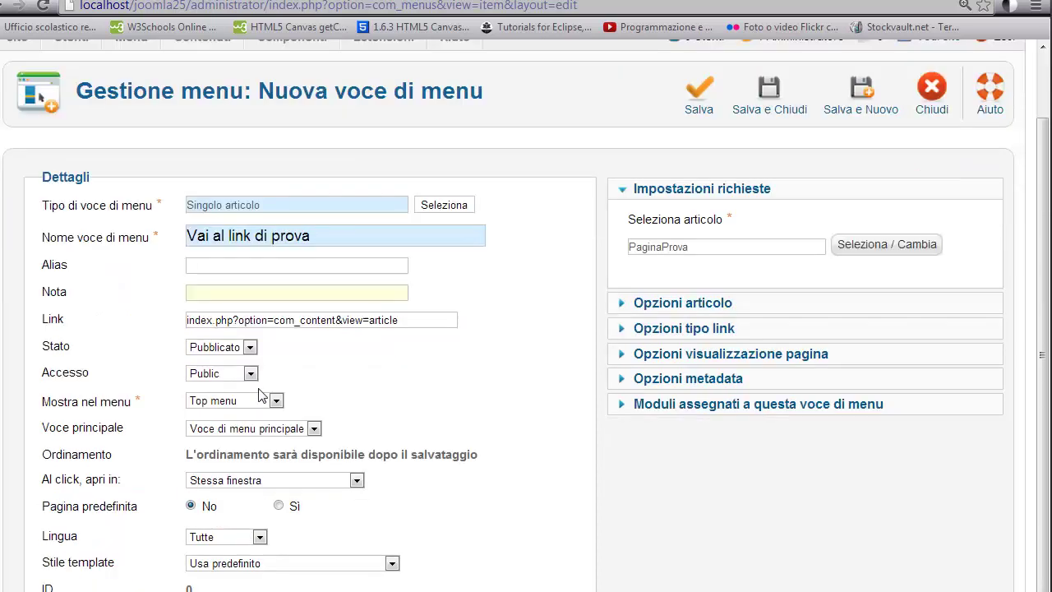
pyautogui.moveTo(415, 325); pyautogui.dragTo(168, 321)
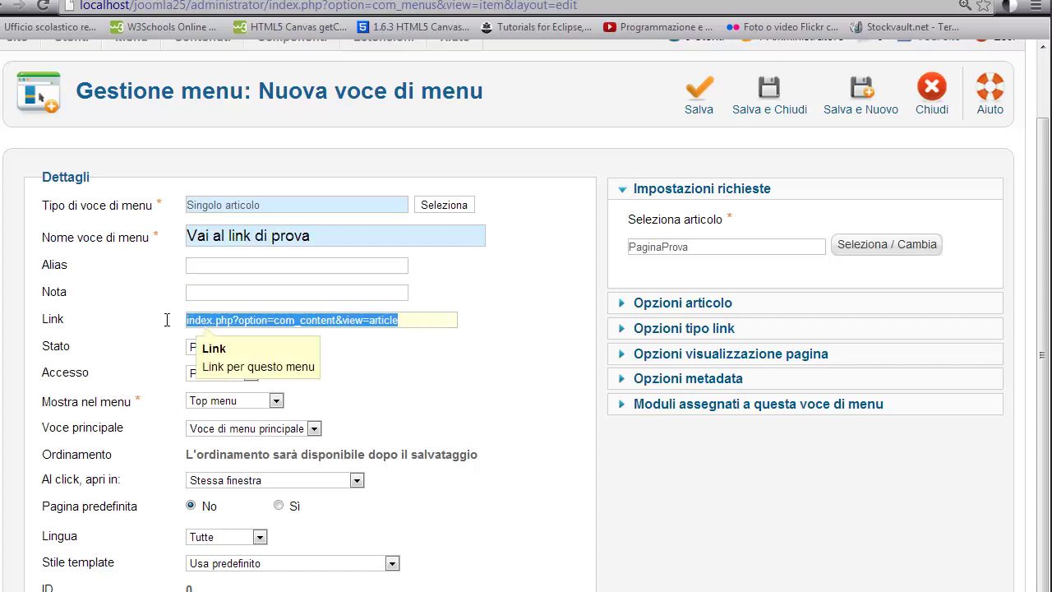
pyautogui.click(403, 394)
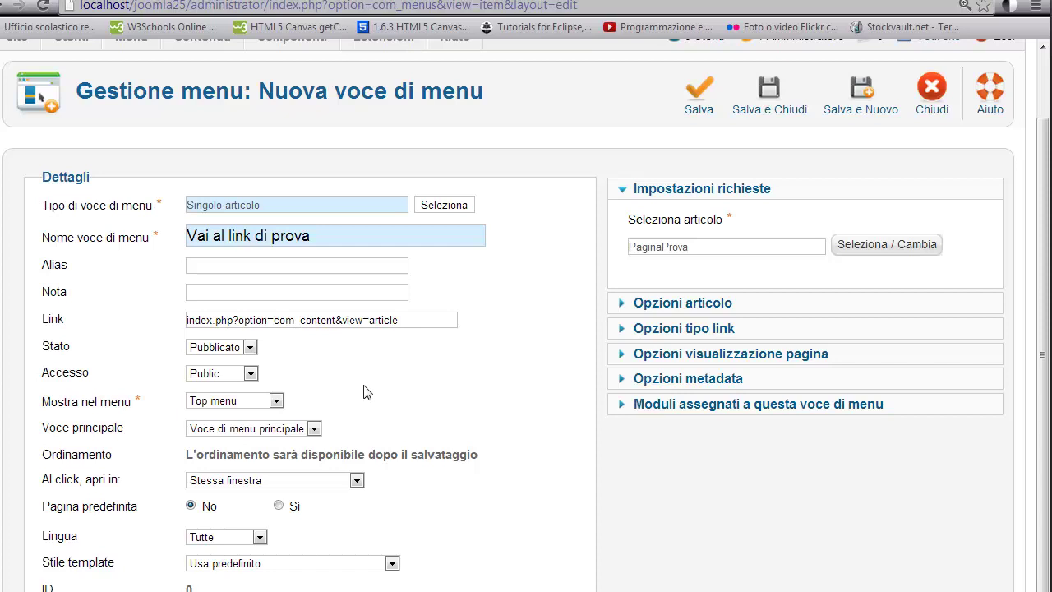
# Review the available choices for the menu item's state, access level and target menu, keeping the current selections
pyautogui.click(249, 348)
pyautogui.click(249, 349)
pyautogui.click(252, 373)
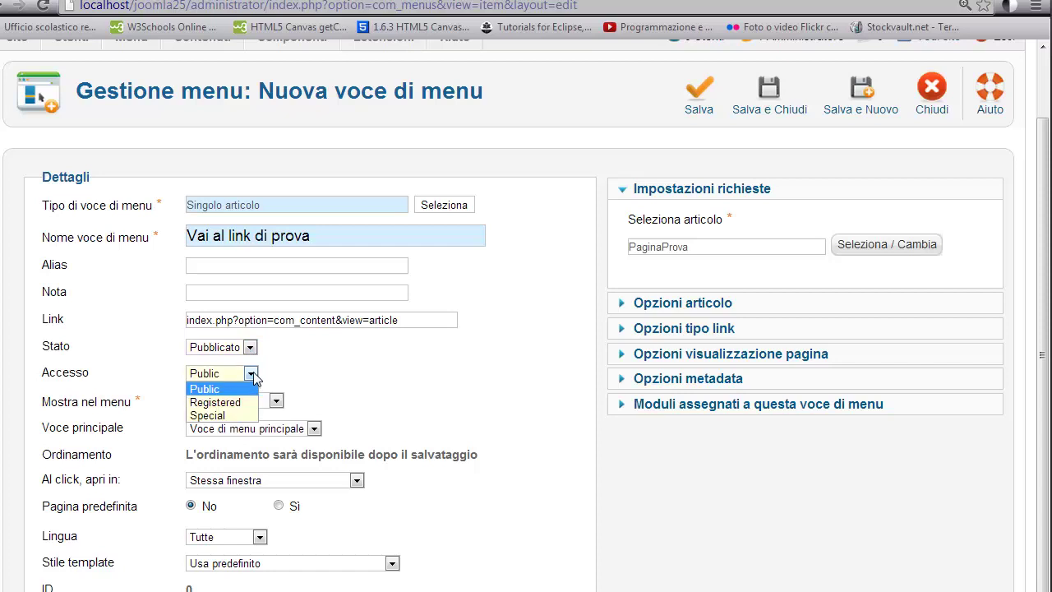
pyautogui.click(253, 377)
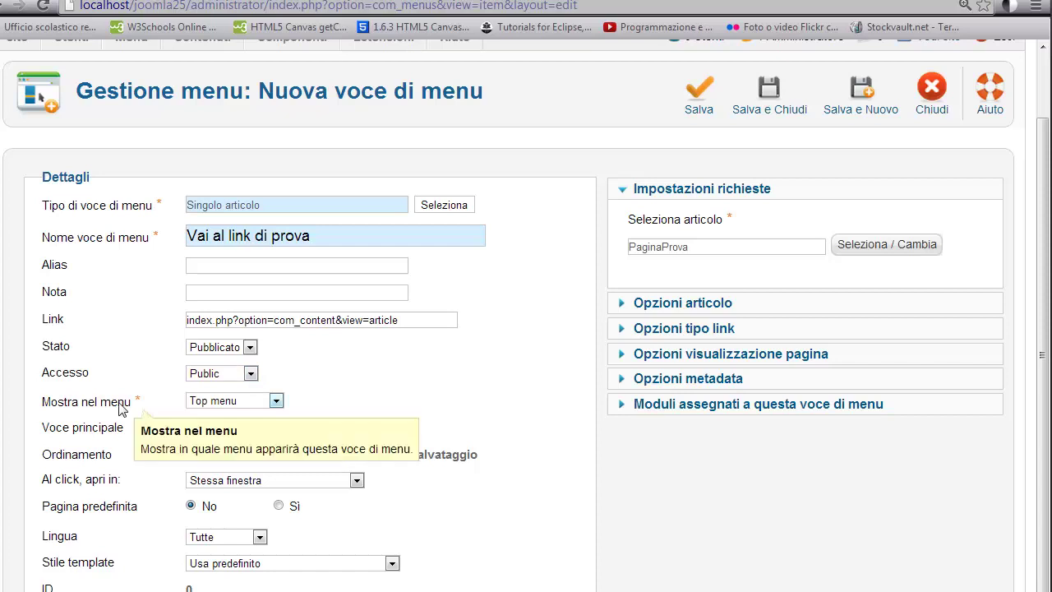
pyautogui.click(275, 404)
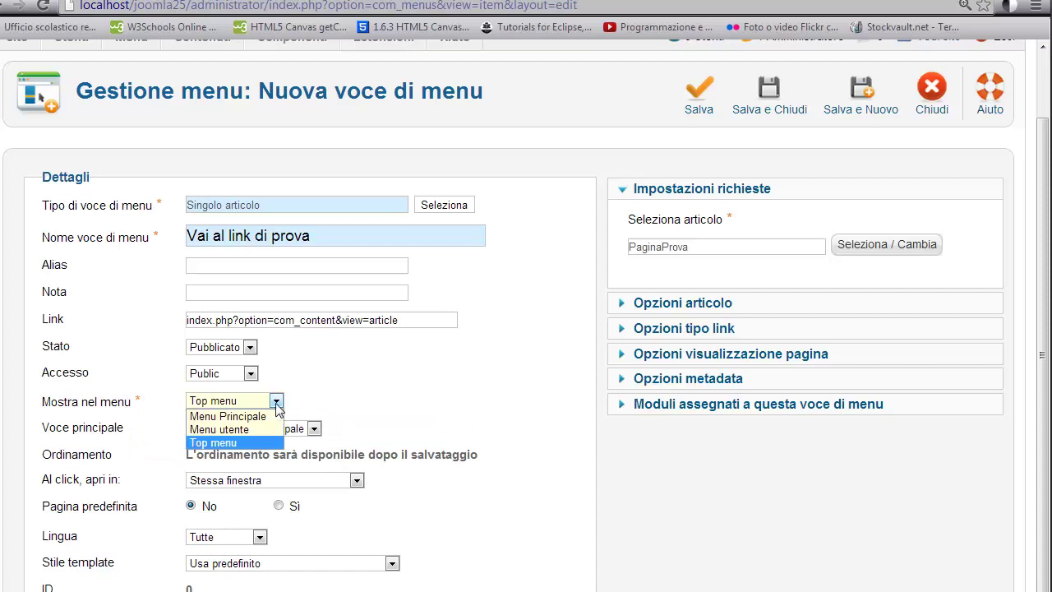
pyautogui.click(276, 405)
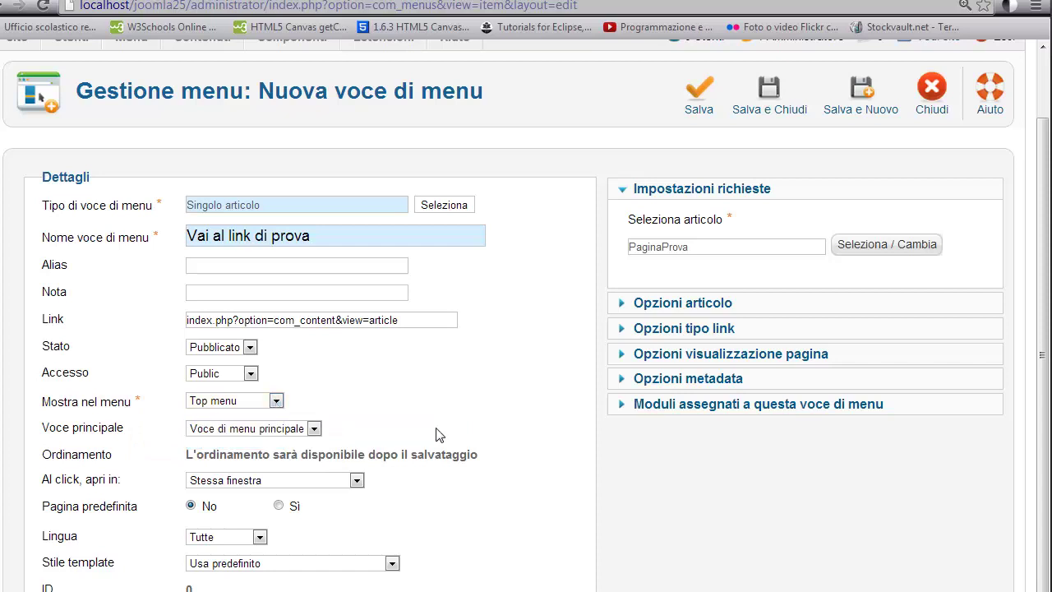
pyautogui.scroll(1, 435, 435)
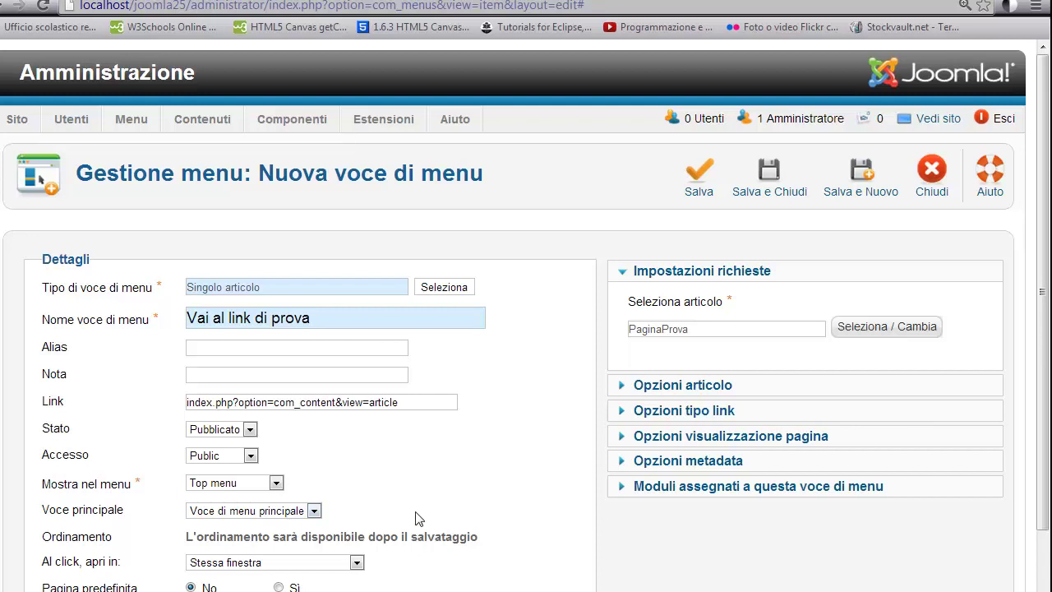
pyautogui.scroll(-1, 485, 495)
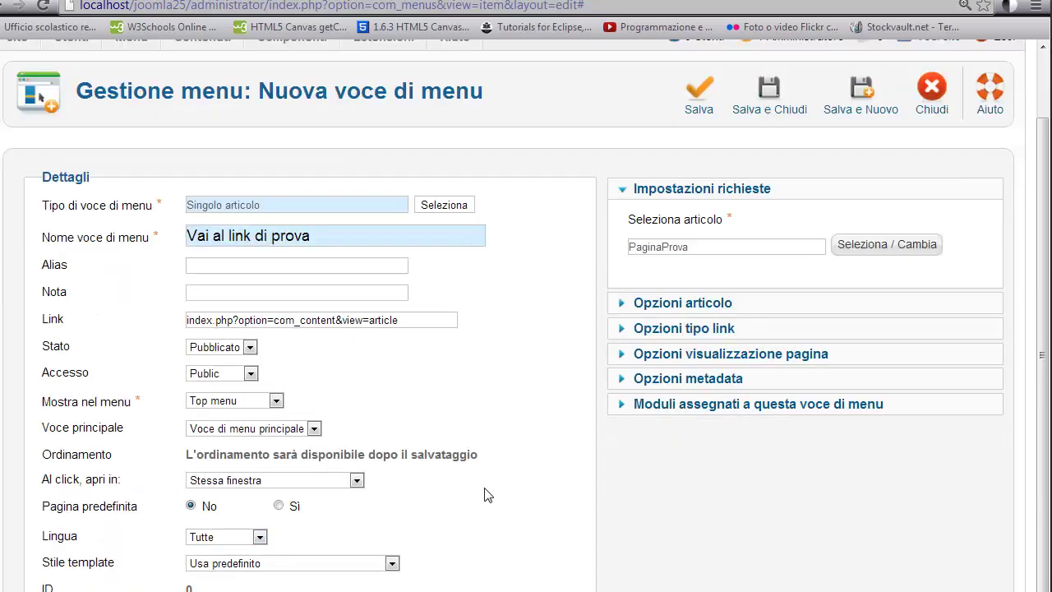
# Review the menu item's link-opening, default page and template style options, keeping the current selections
pyautogui.moveTo(97, 489)
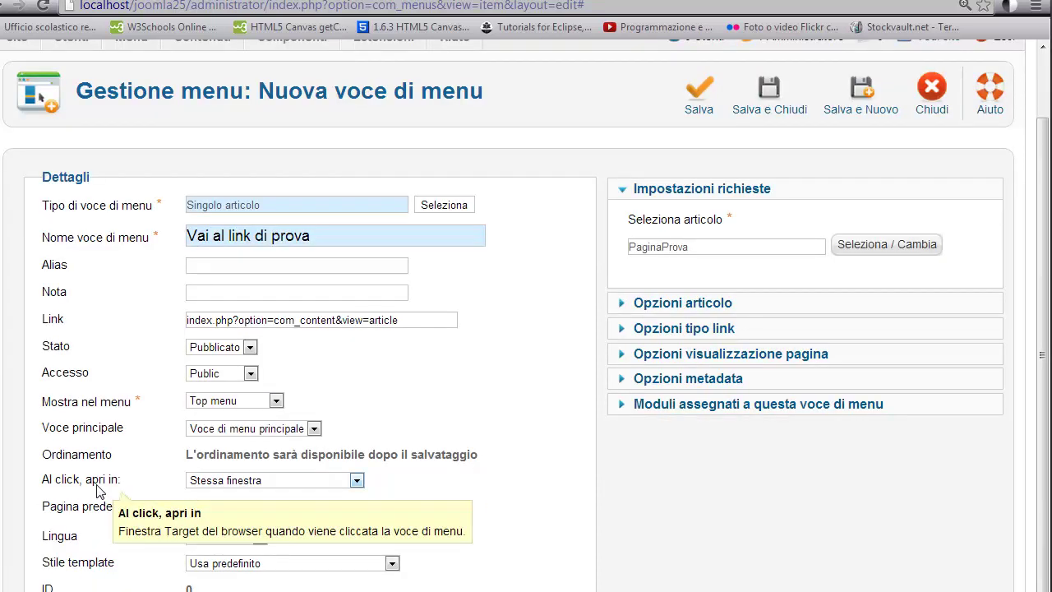
pyautogui.click(357, 482)
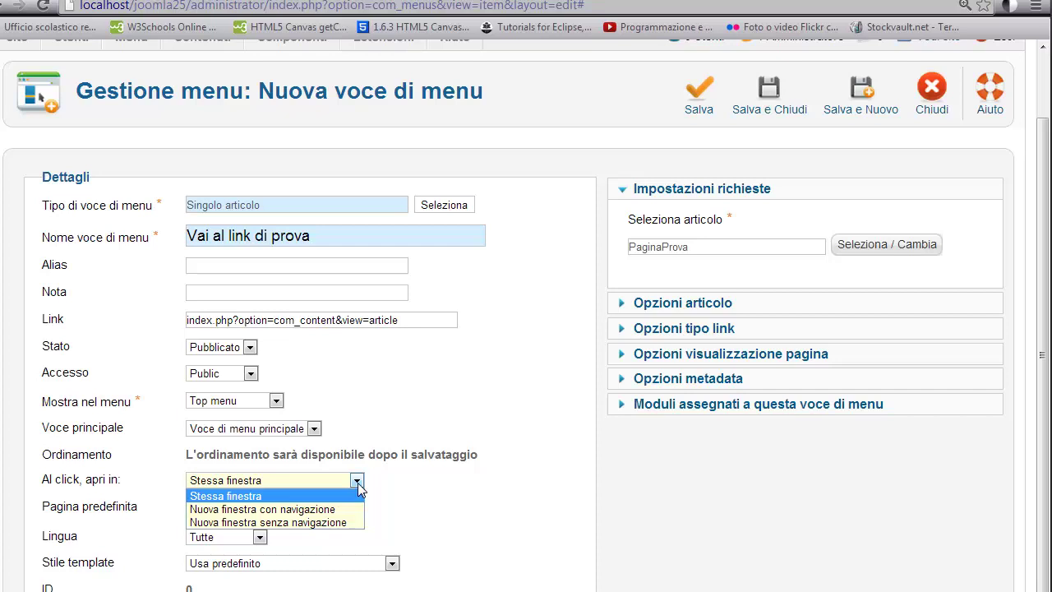
pyautogui.click(357, 482)
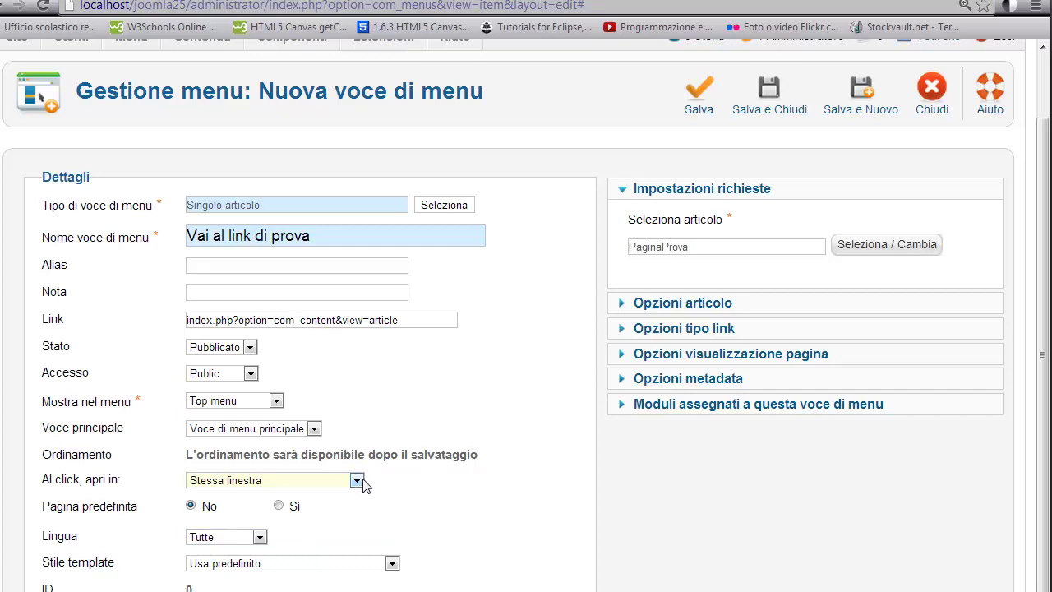
pyautogui.click(363, 480)
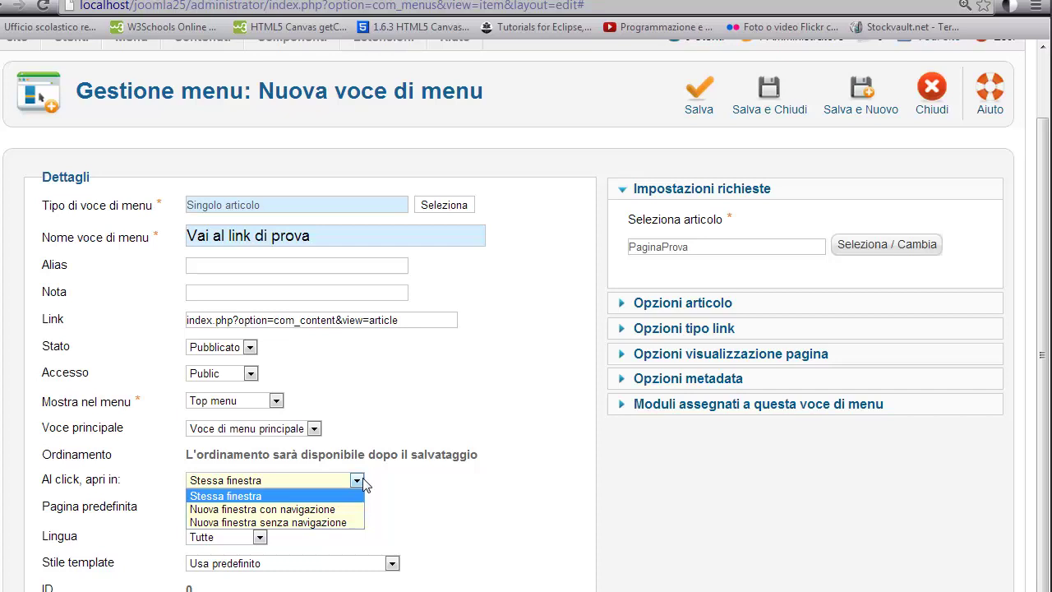
pyautogui.click(364, 485)
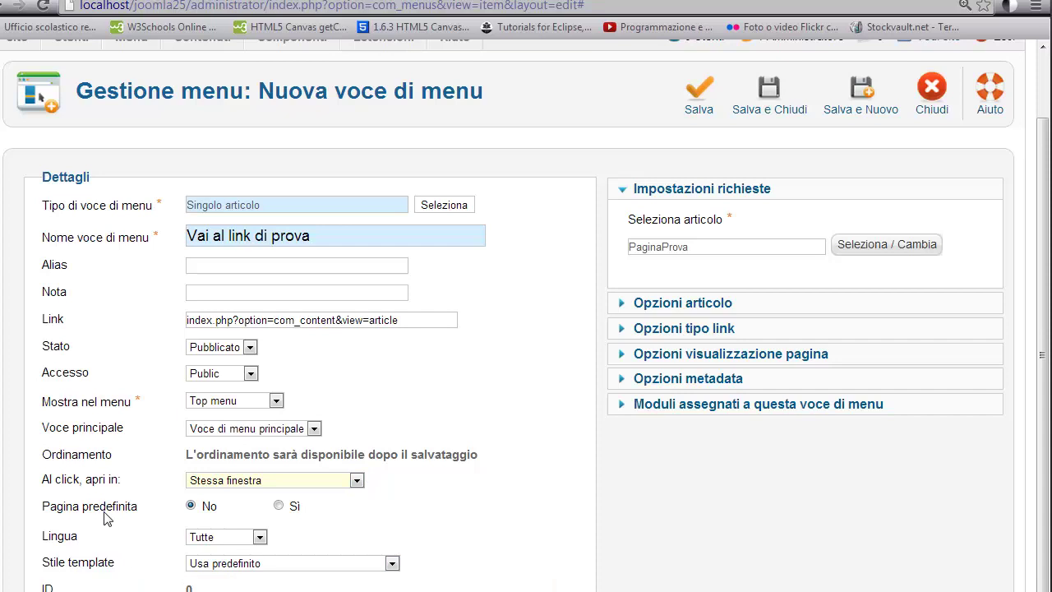
pyautogui.moveTo(106, 514)
pyautogui.click(326, 564)
pyautogui.click(327, 578)
pyautogui.scroll(-2, 425, 517)
pyautogui.click(392, 495)
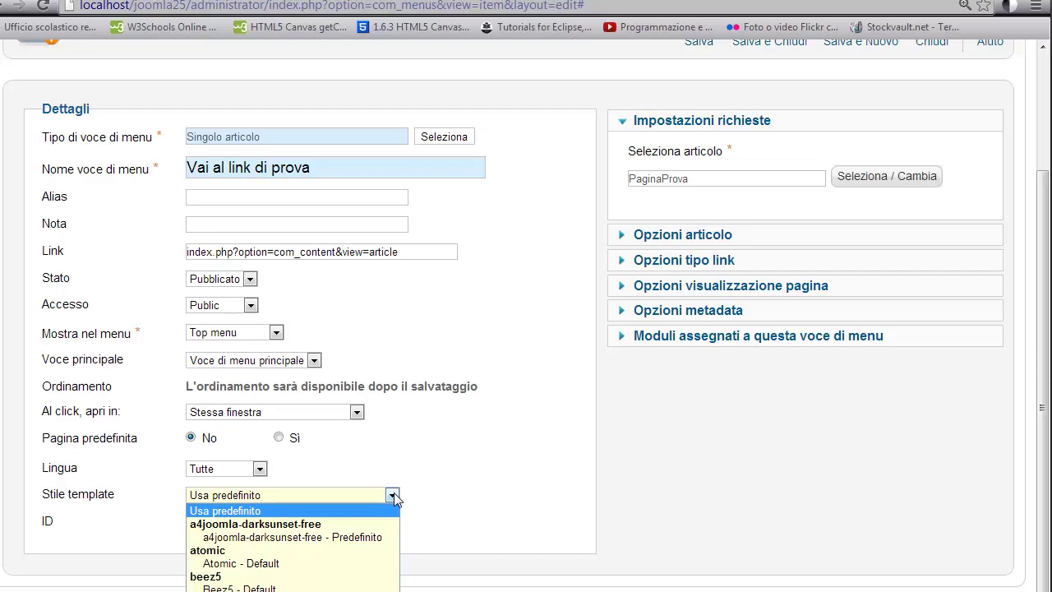
pyautogui.click(444, 434)
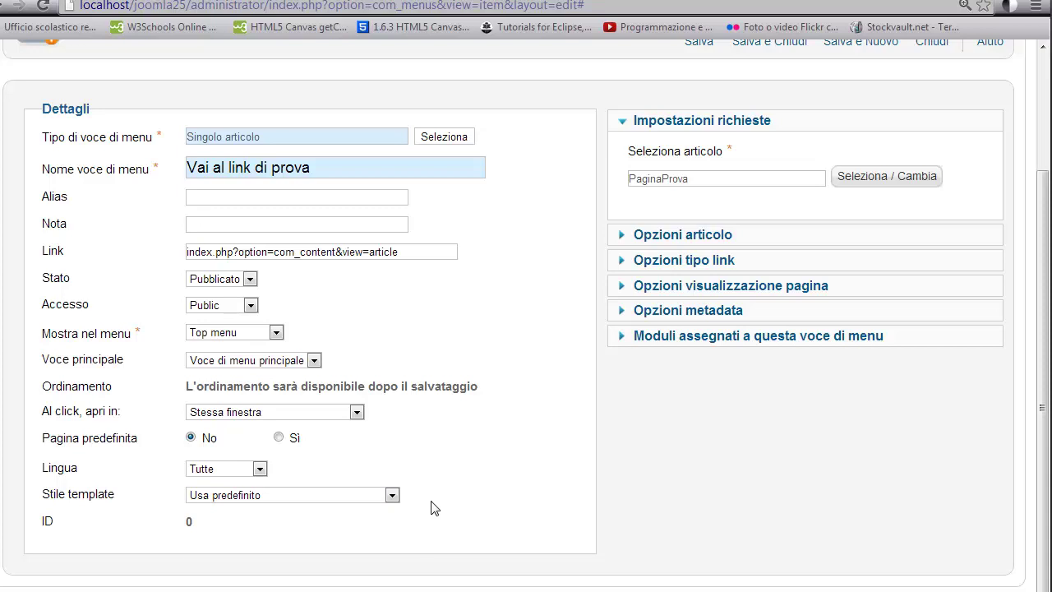
# Save the new "Vai al link di prova" menu item
pyautogui.scroll(1, 721, 555)
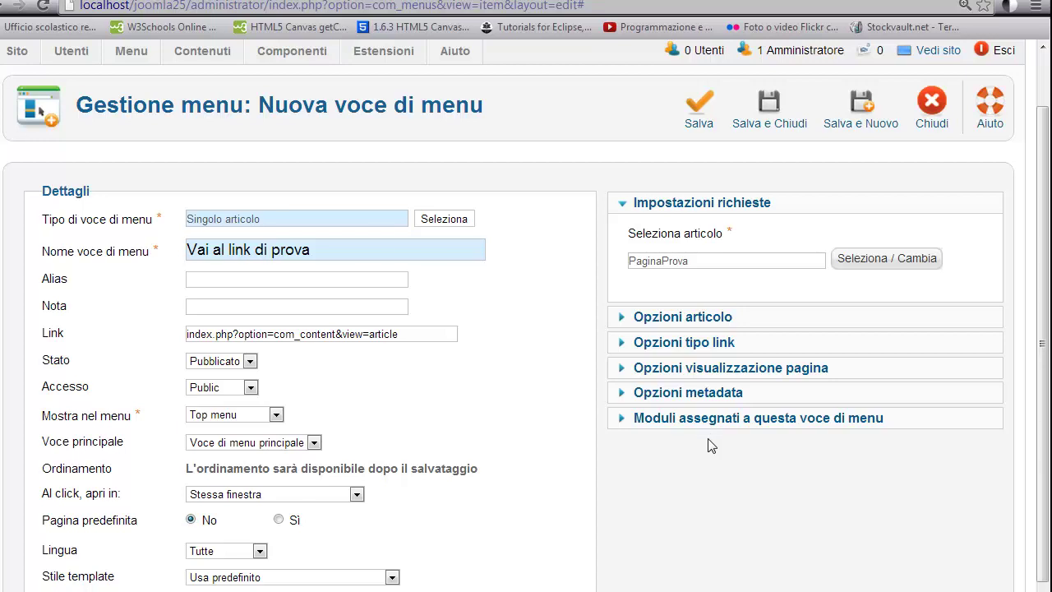
pyautogui.click(696, 121)
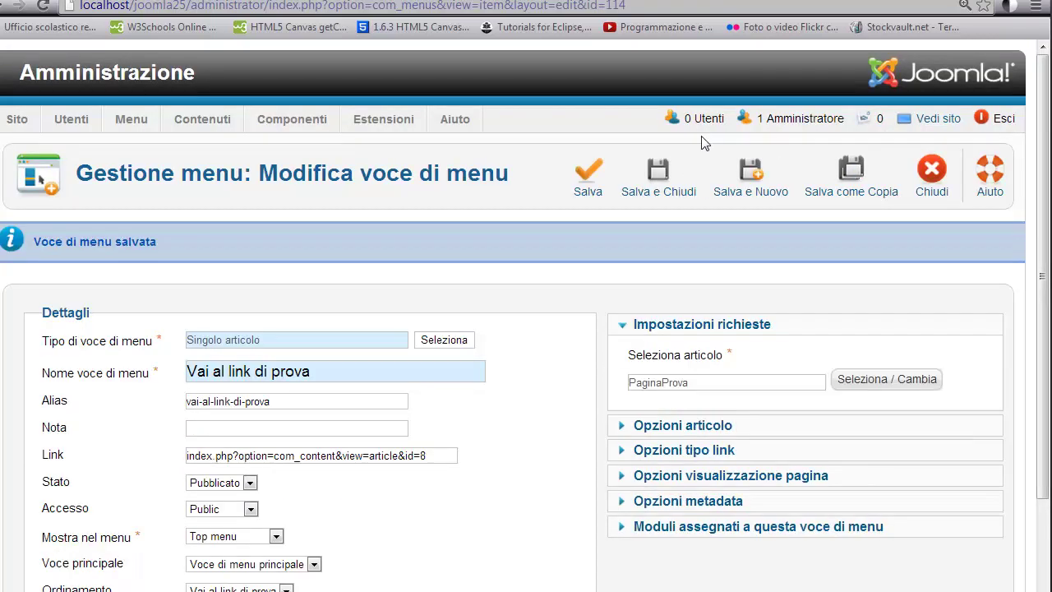
# On the public site, open "Vai al link di prova", highlight the article's details and follow its "dsfsaf" link
pyautogui.click(936, 121)
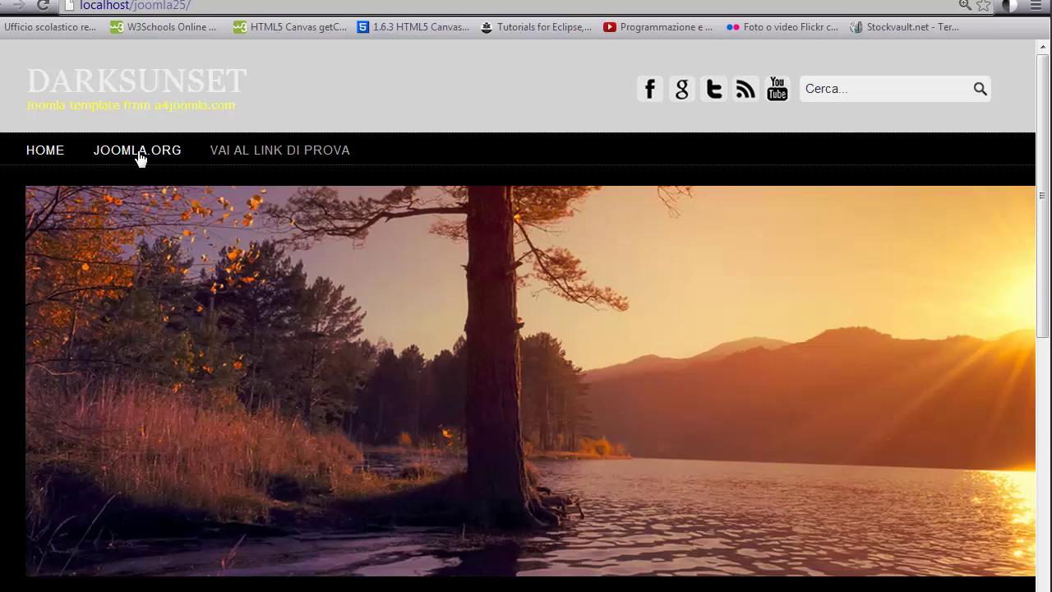
pyautogui.click(285, 156)
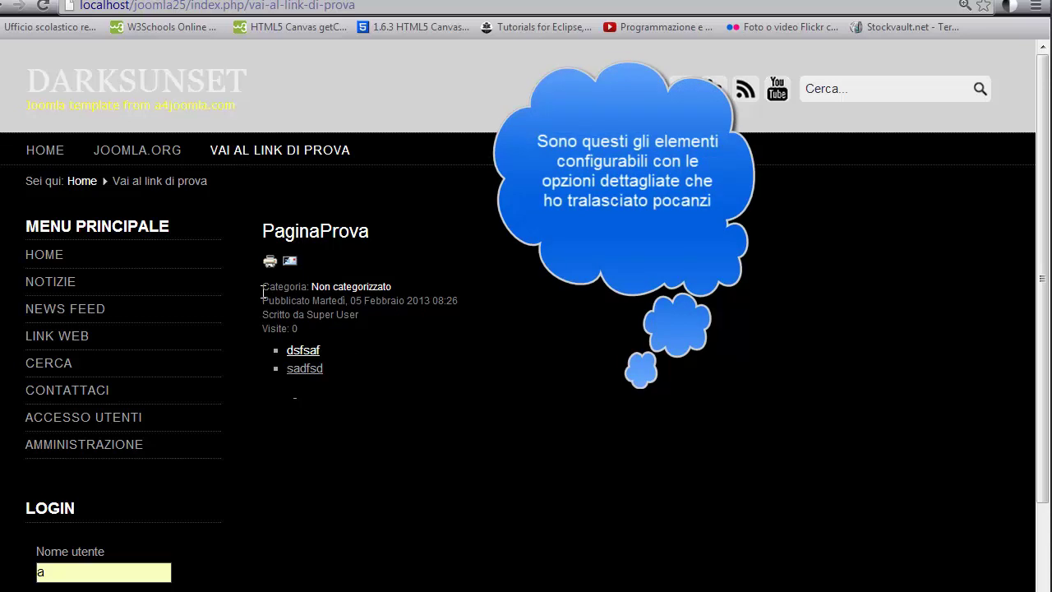
pyautogui.moveTo(261, 289); pyautogui.dragTo(388, 351)
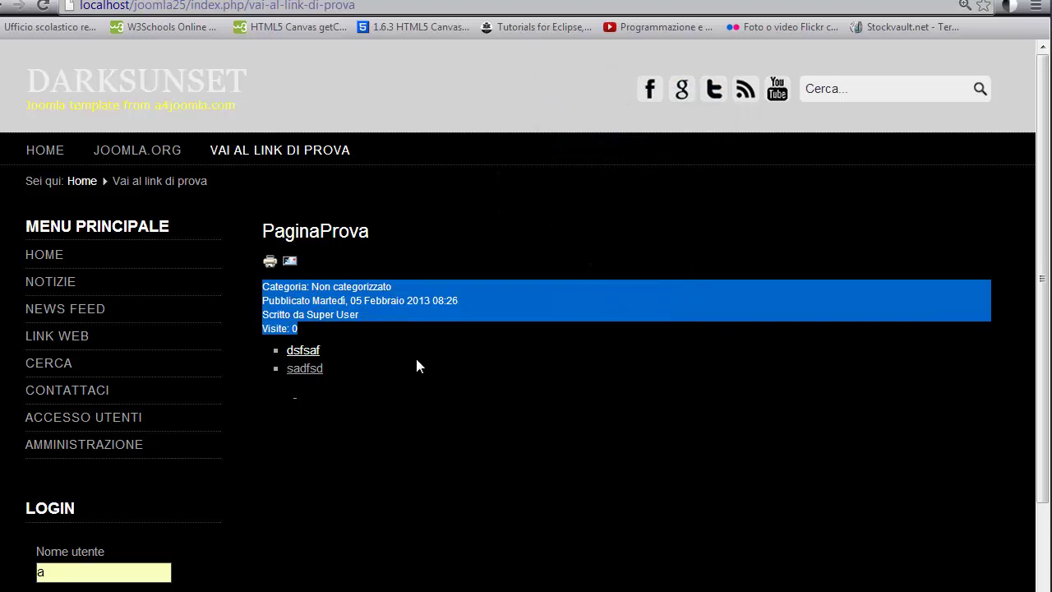
pyautogui.click(301, 359)
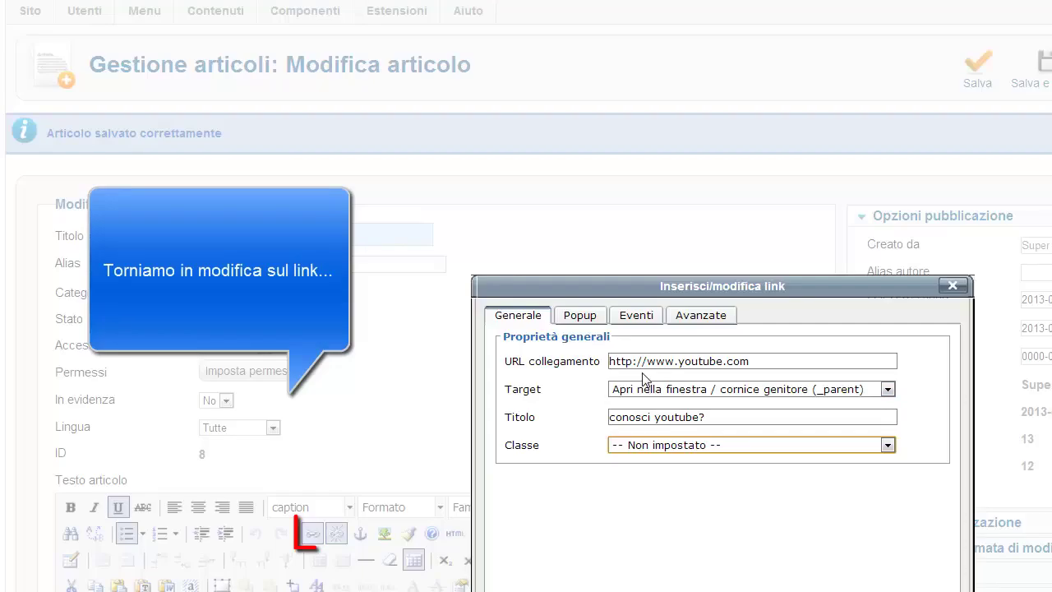
pyautogui.click(581, 315)
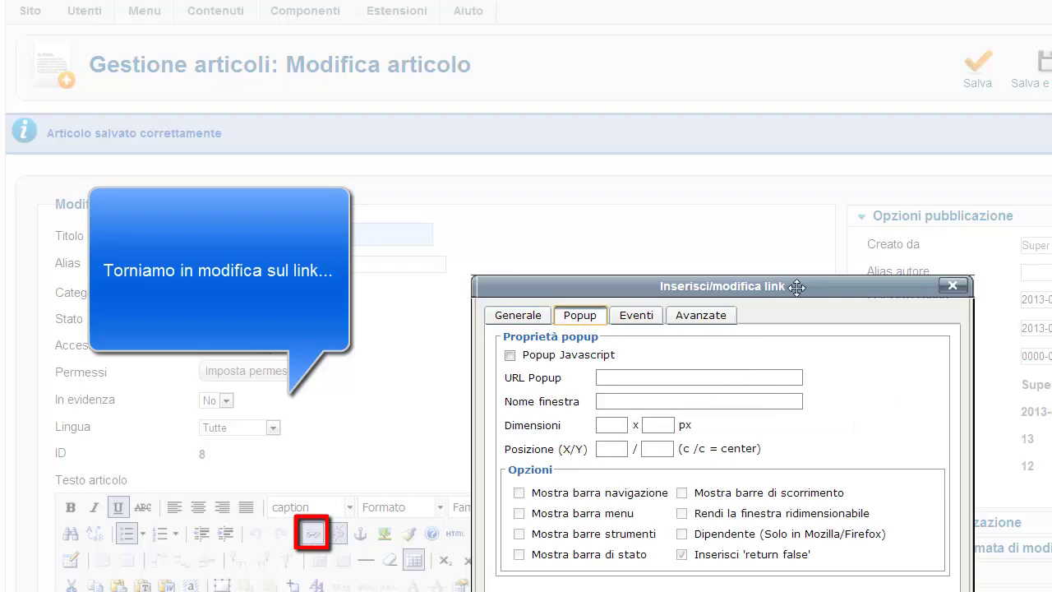
pyautogui.moveTo(809, 294); pyautogui.dragTo(720, 205)
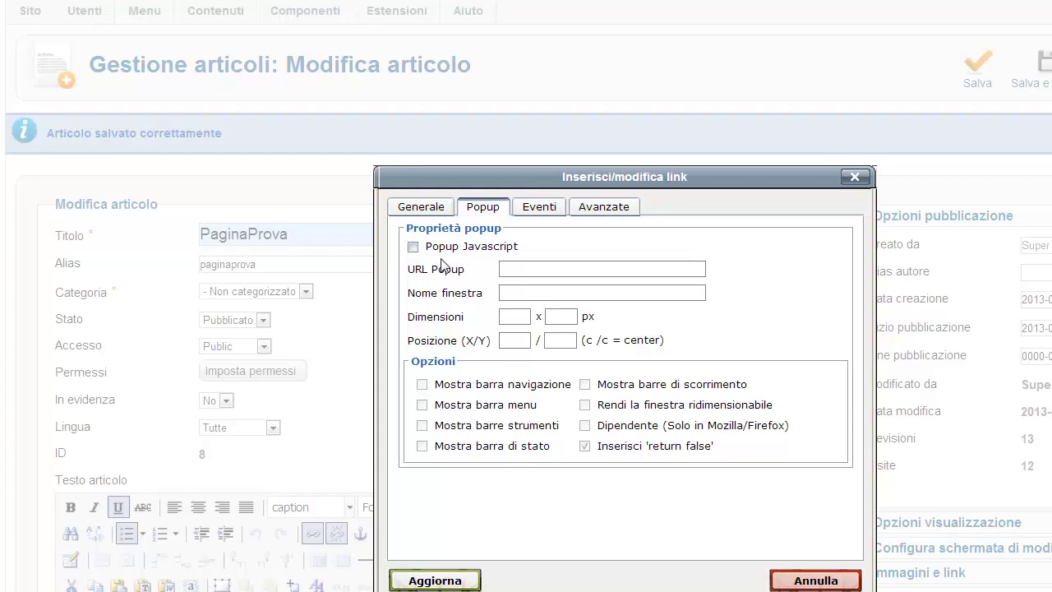
pyautogui.click(412, 246)
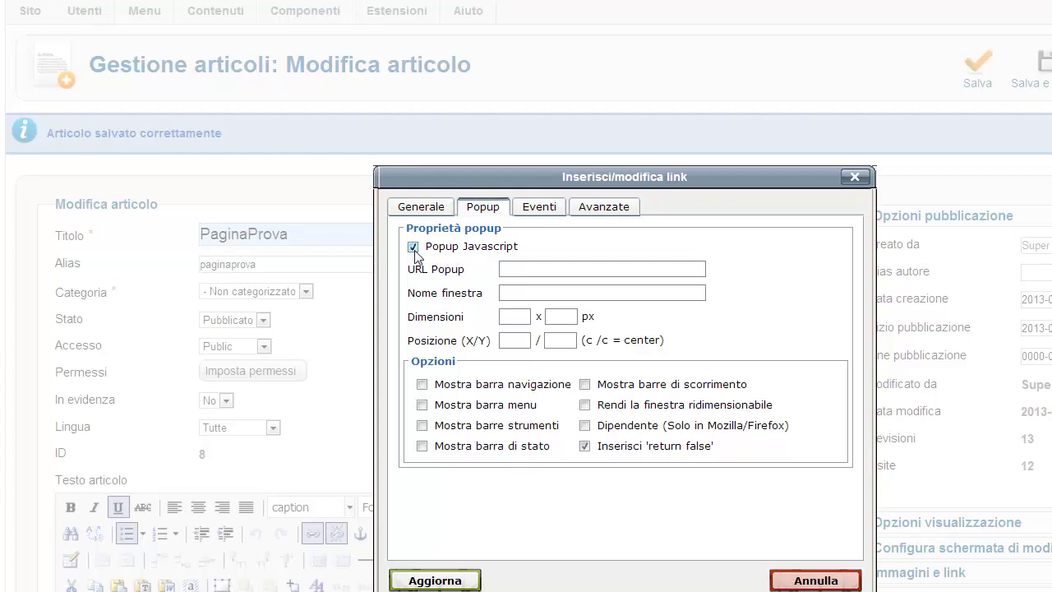
pyautogui.click(508, 268)
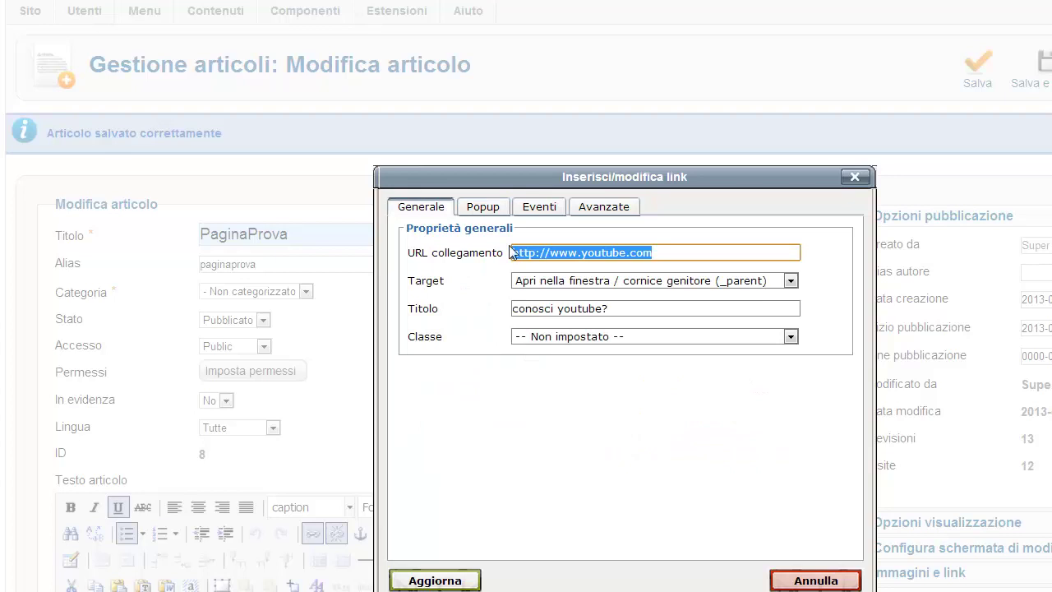
pyautogui.click(484, 209)
pyautogui.click(562, 265)
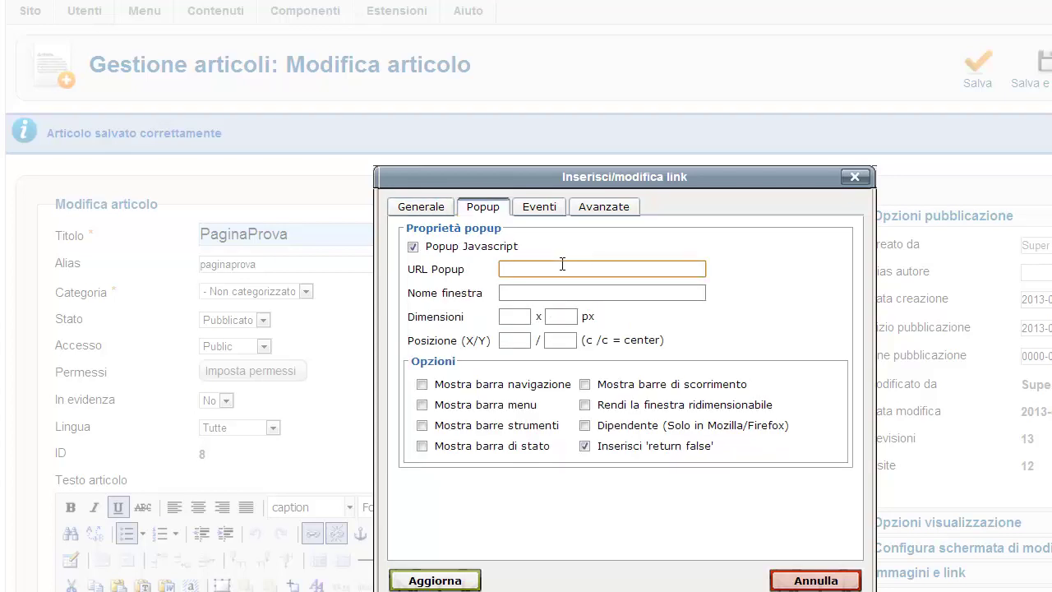
pyautogui.write('http://www.youtube.com')
# Name the popup window "popup" and set its dimensions to 400 x 400 px
pyautogui.click(528, 294)
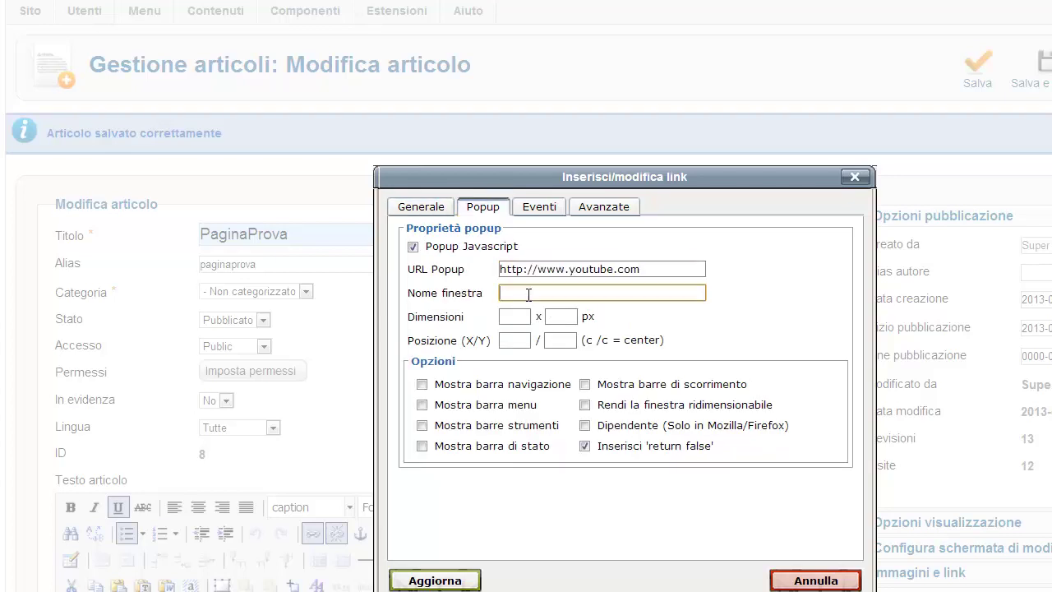
pyautogui.write('popup')
pyautogui.click(517, 316)
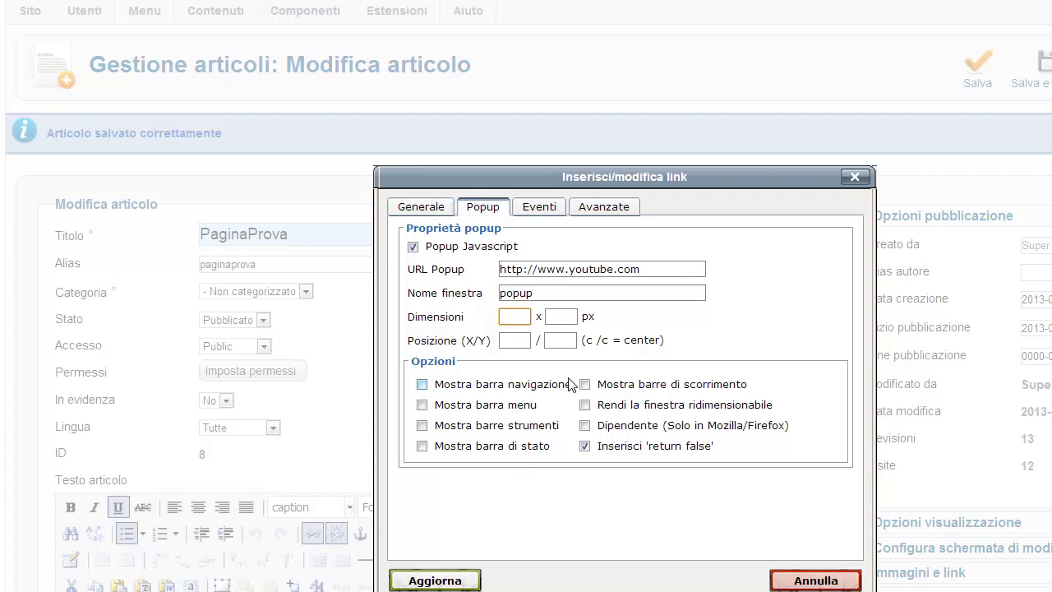
pyautogui.write('400')
pyautogui.press('Tab')
pyautogui.write('400')
# Centre the popup with position c / c, then update the link and save the article
pyautogui.click(516, 340)
pyautogui.write('c')
pyautogui.press('Tab')
pyautogui.write('c')
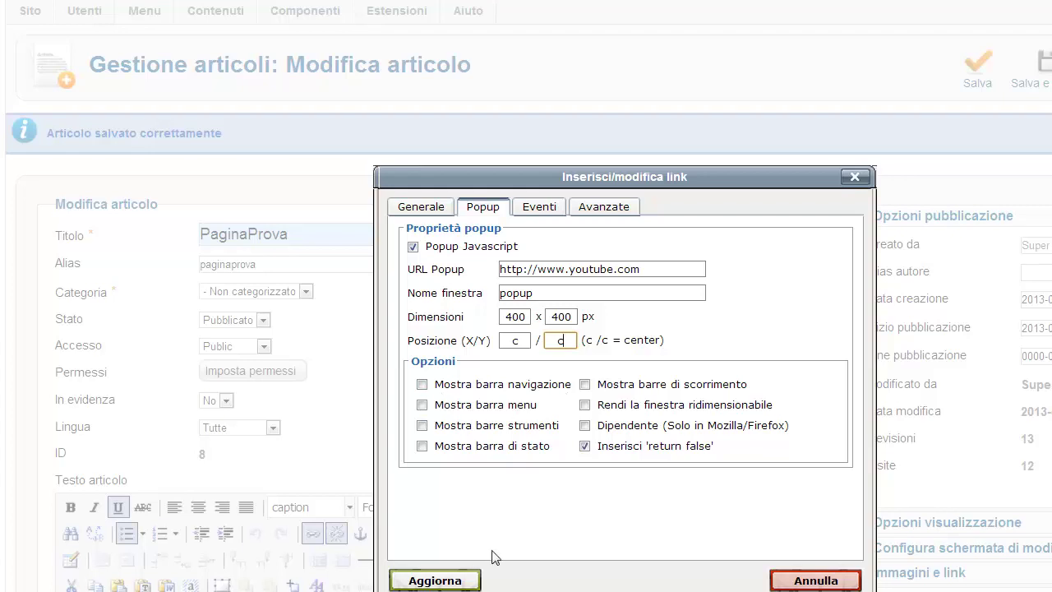
pyautogui.click(461, 581)
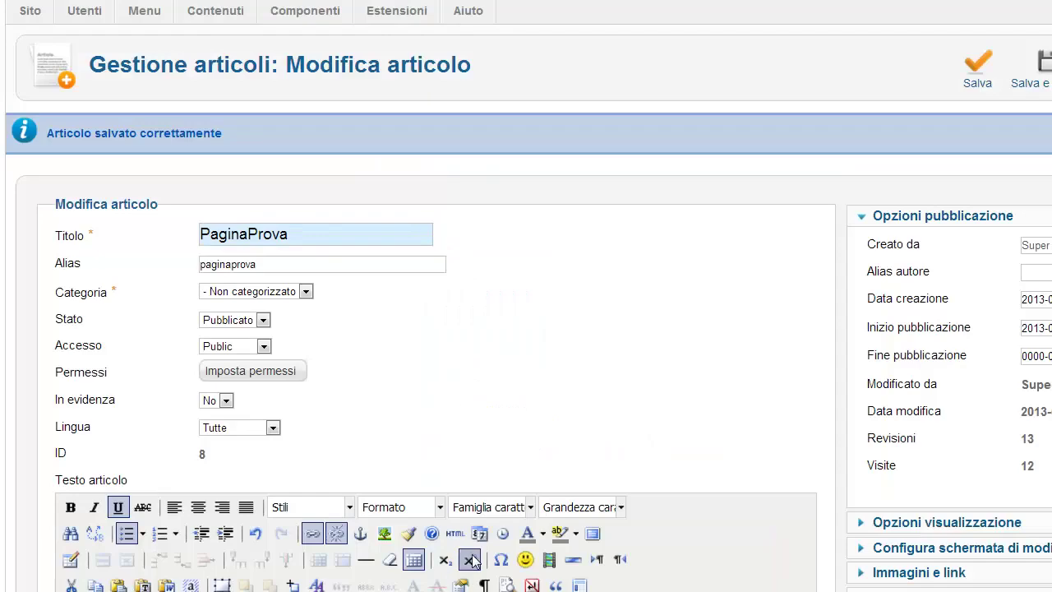
pyautogui.click(977, 75)
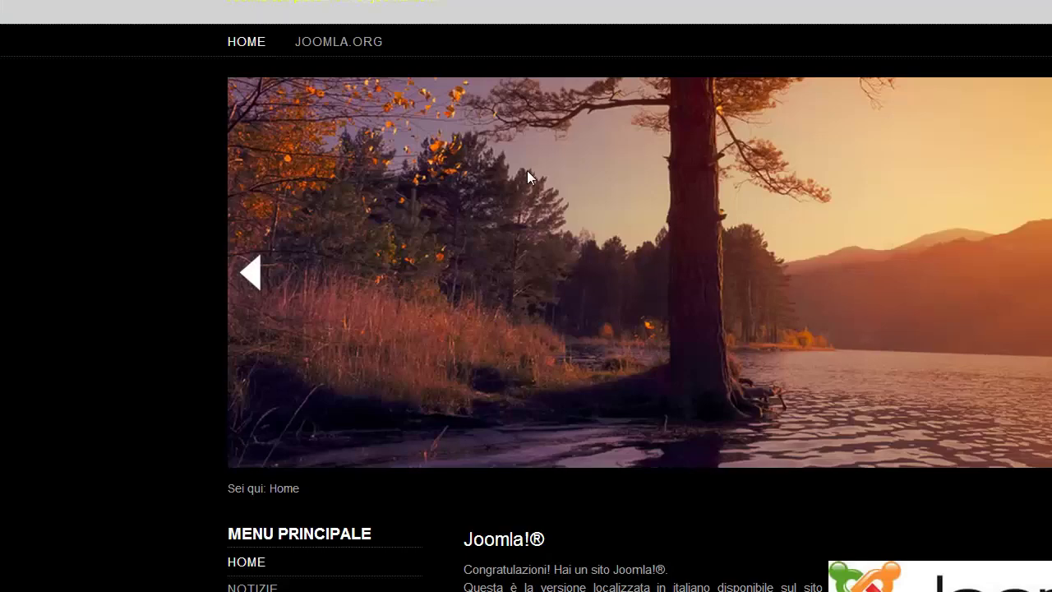
# On the public site, open the "You" page, follow its "dsfsaf" link, and move and enlarge the popup window
pyautogui.scroll(-2, 529, 177)
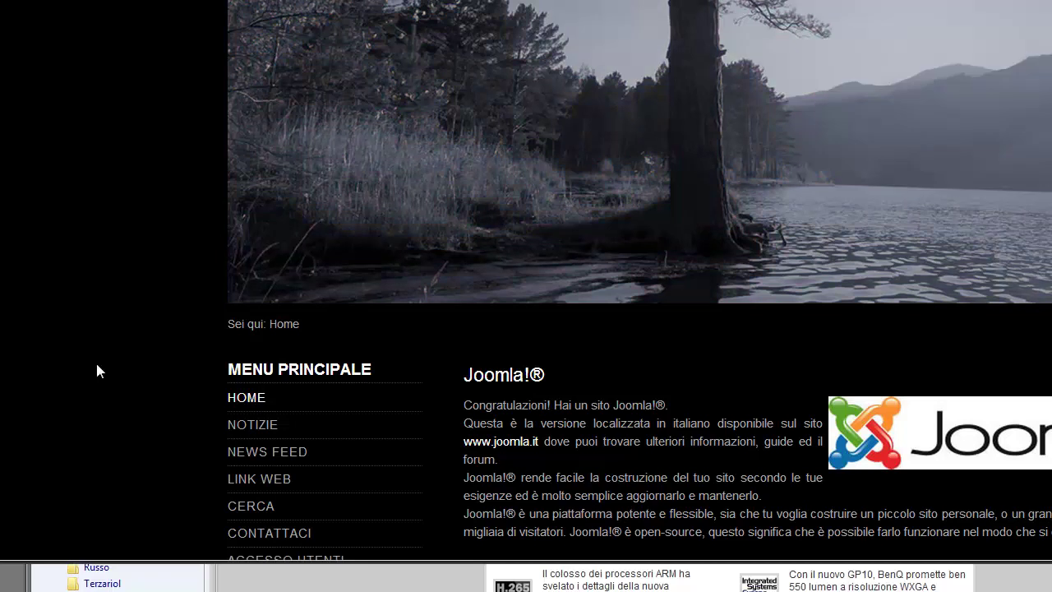
pyautogui.scroll(-1, 106, 347)
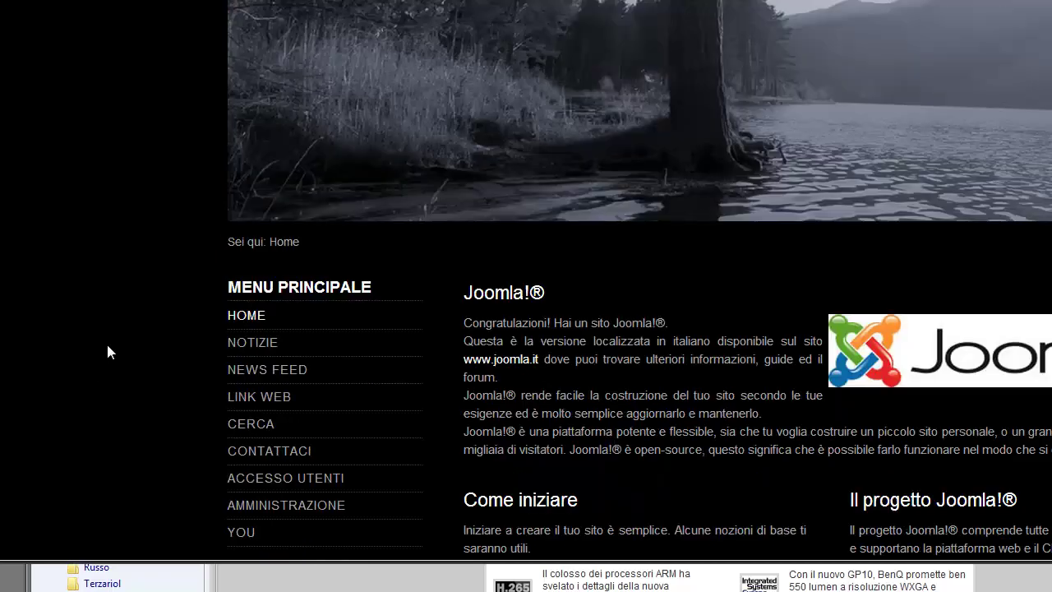
pyautogui.click(252, 538)
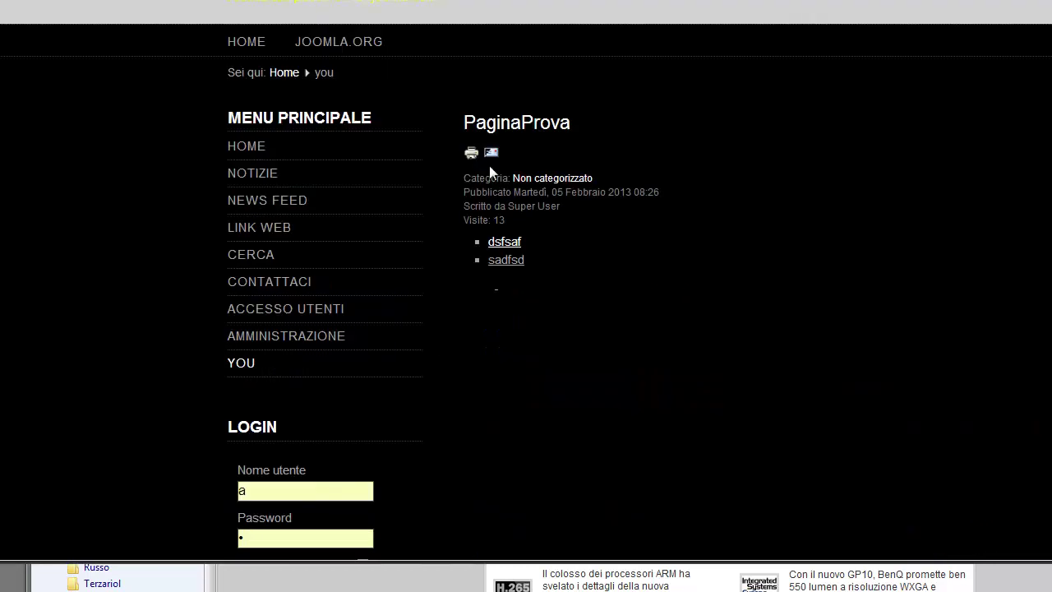
pyautogui.click(504, 244)
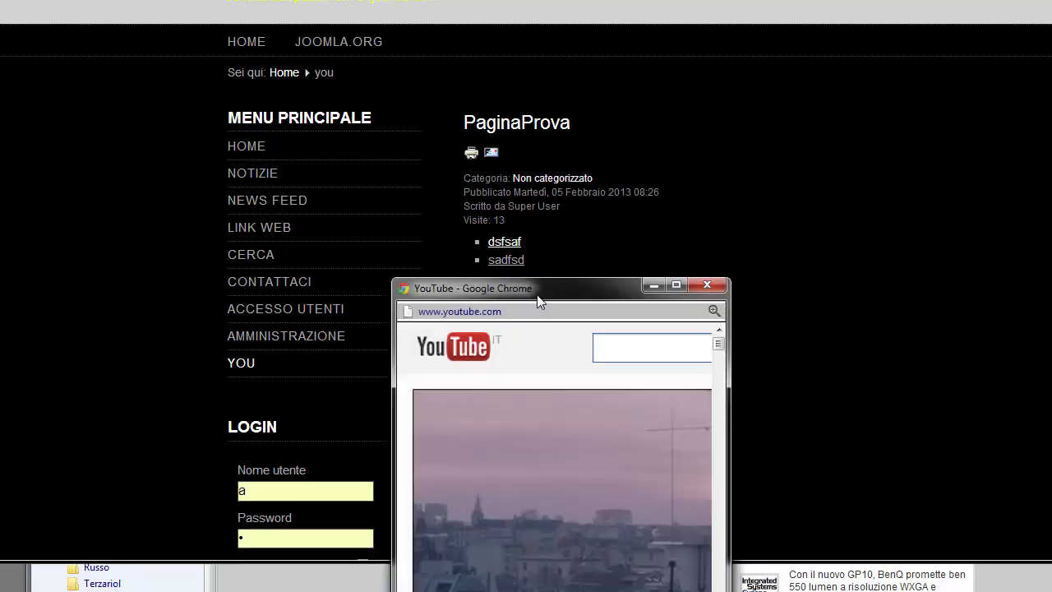
pyautogui.moveTo(531, 284); pyautogui.dragTo(497, 20)
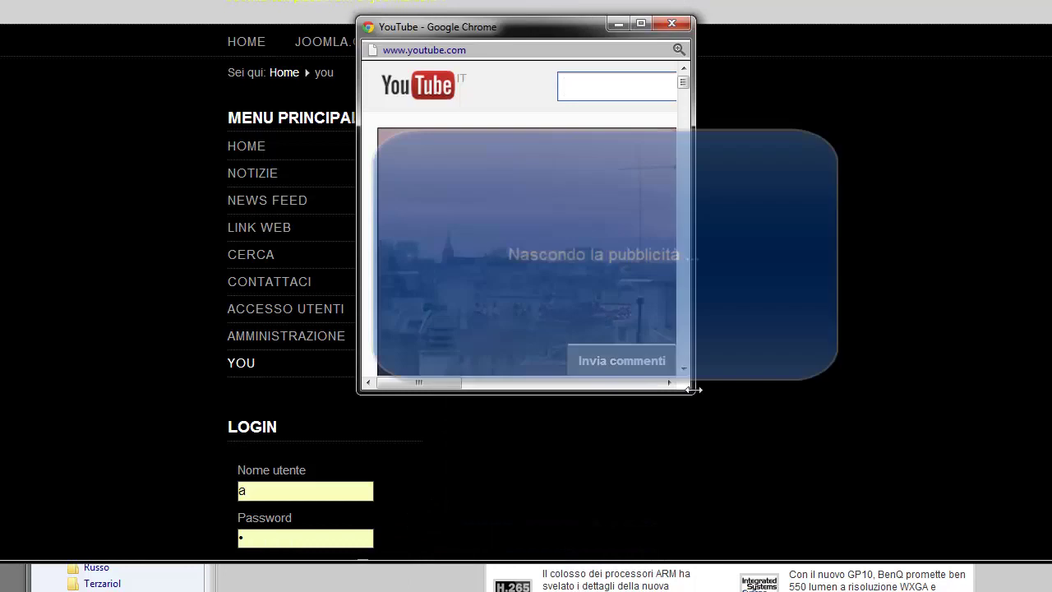
pyautogui.moveTo(693, 390); pyautogui.dragTo(849, 458)
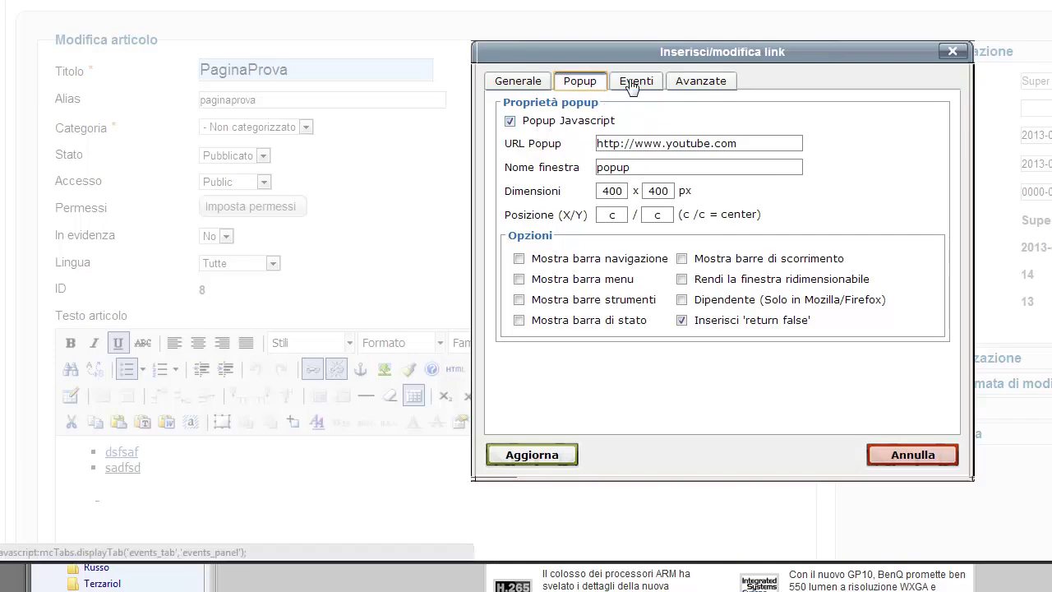
# Examine the article link's event settings, reading through the window.open call in the onclick event
pyautogui.click(634, 85)
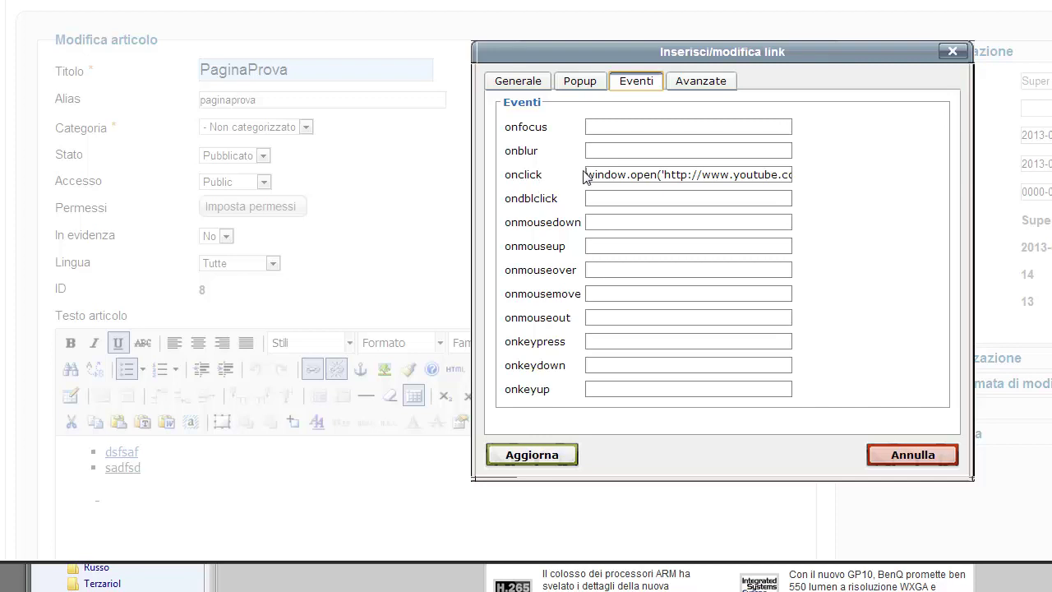
pyautogui.moveTo(586, 175); pyautogui.dragTo(660, 175)
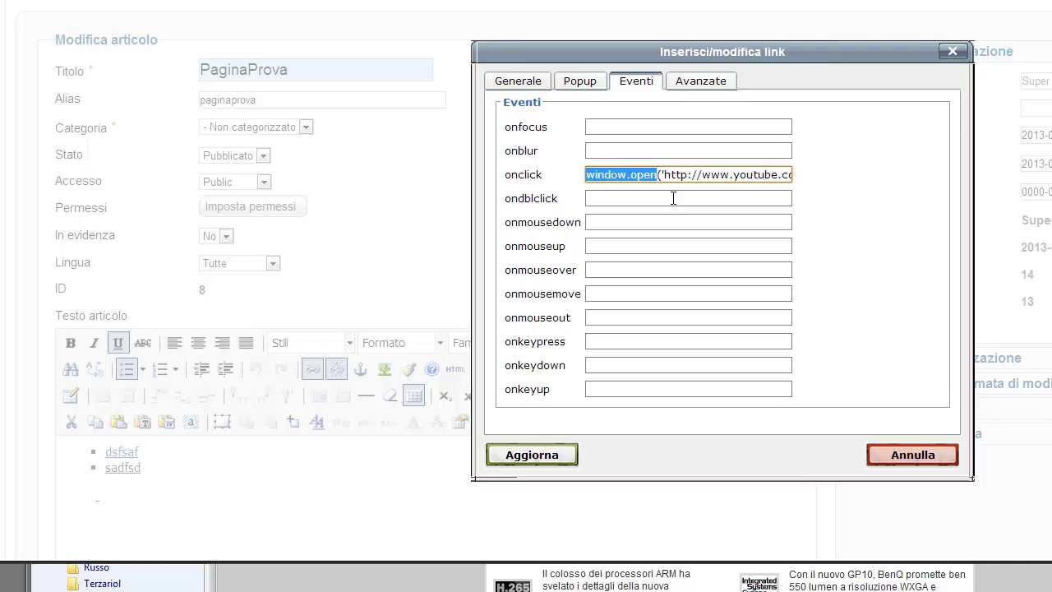
pyautogui.press('Right')
pyautogui.press('Right')
pyautogui.press('Right')
pyautogui.press('Right')
pyautogui.press('Right')
pyautogui.press('Right')
pyautogui.press('Right')
pyautogui.press('Right')
pyautogui.press('Right')
pyautogui.press('Right')
pyautogui.press('Right')
pyautogui.press('Right')
pyautogui.press('Right')
pyautogui.press('Right')
pyautogui.press('Right')
pyautogui.press('Right')
pyautogui.press('Right')
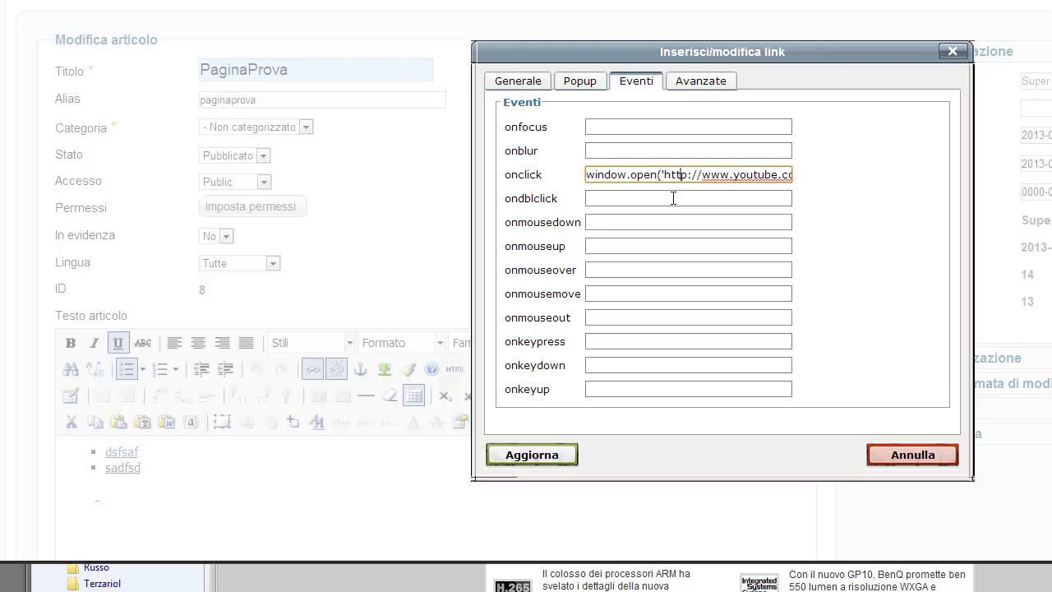
pyautogui.press('Right')
pyautogui.press('Right')
pyautogui.press('Right')
pyautogui.press('Right')
pyautogui.press('Right')
pyautogui.press('Right')
pyautogui.press('Right')
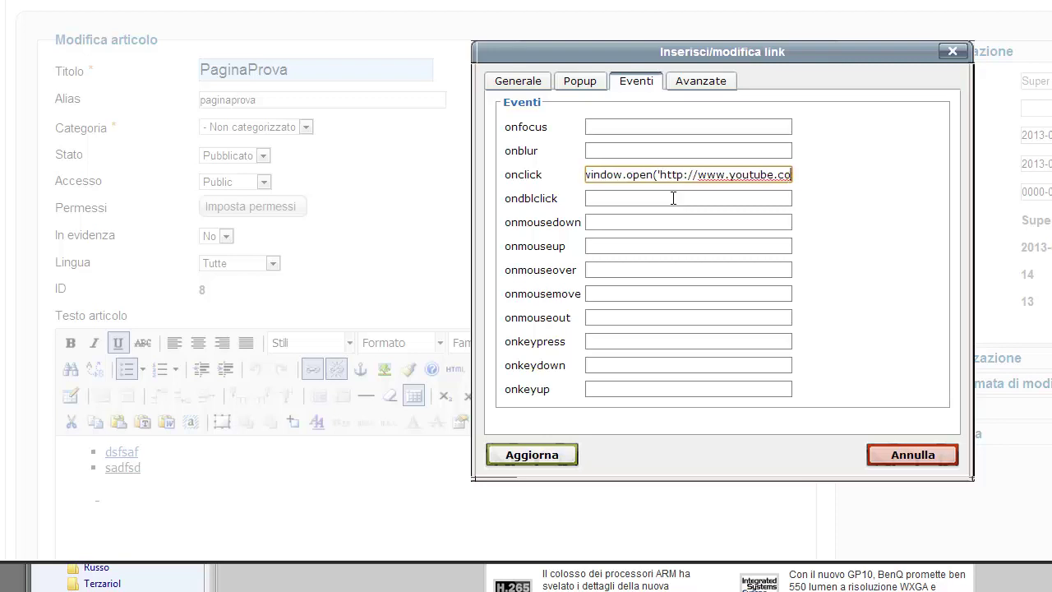
pyautogui.click(633, 128)
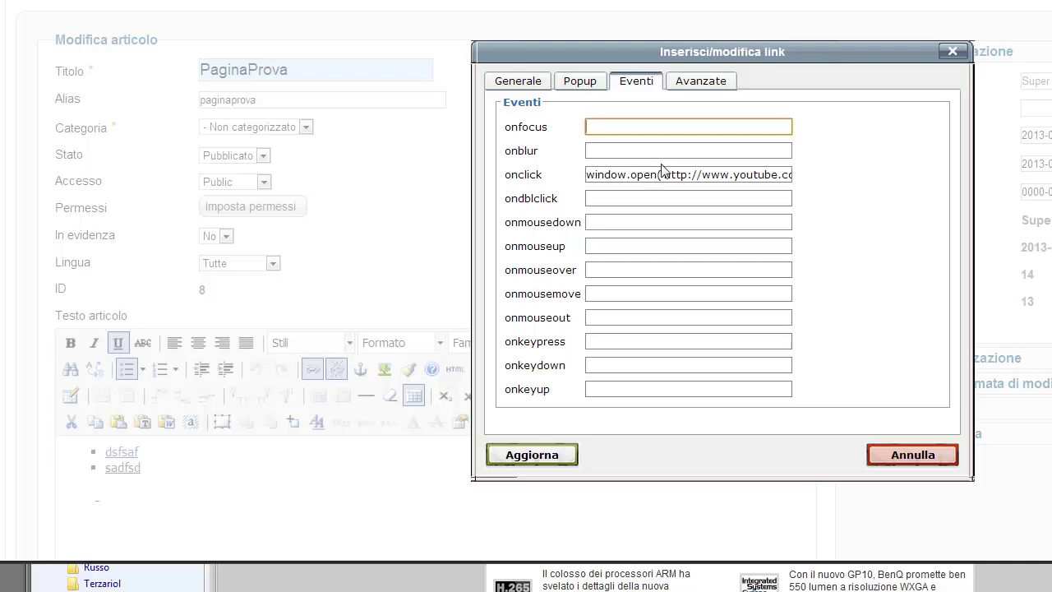
pyautogui.click(749, 141)
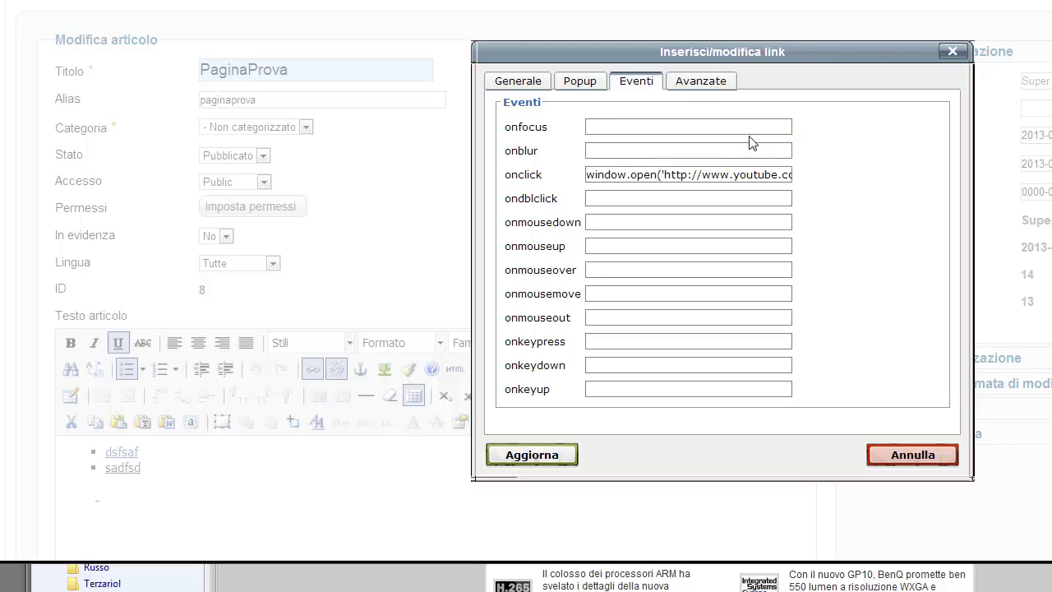
# Review the link's advanced properties such as Id, Stile and Classe, then update the link with them unchanged
pyautogui.click(698, 85)
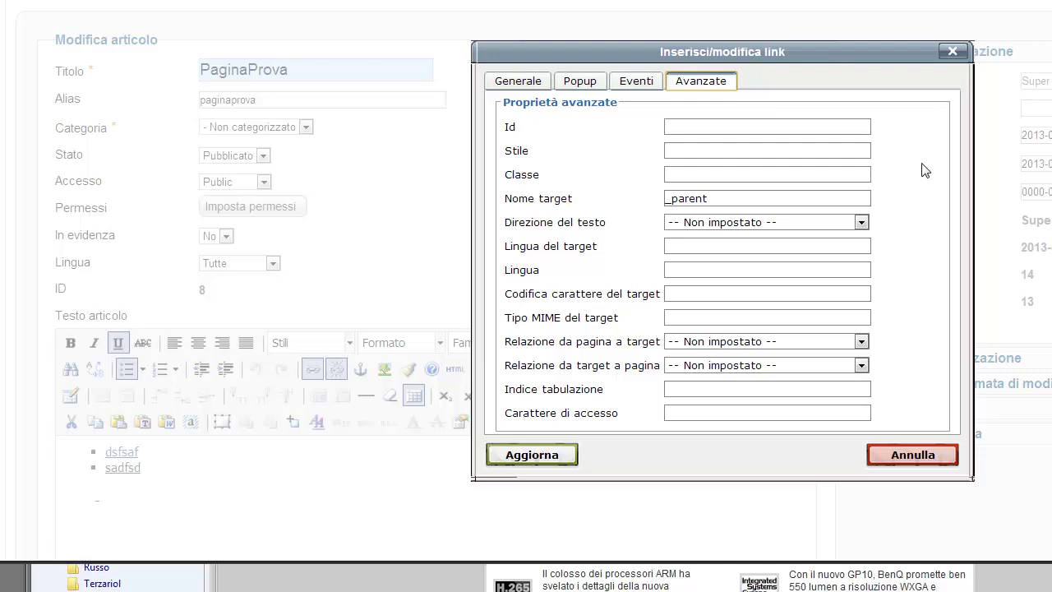
pyautogui.click(728, 127)
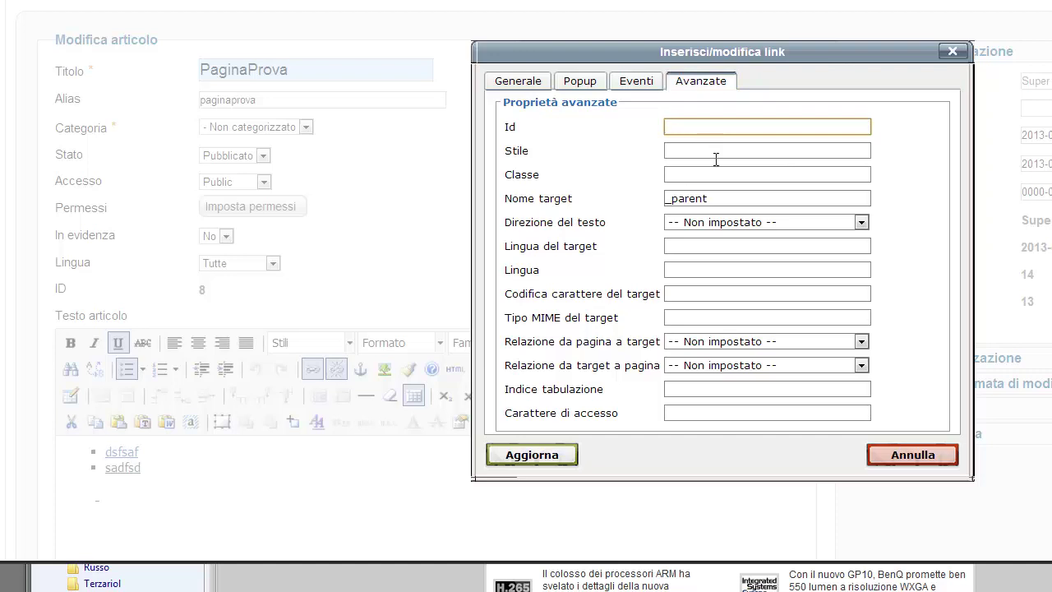
pyautogui.click(717, 155)
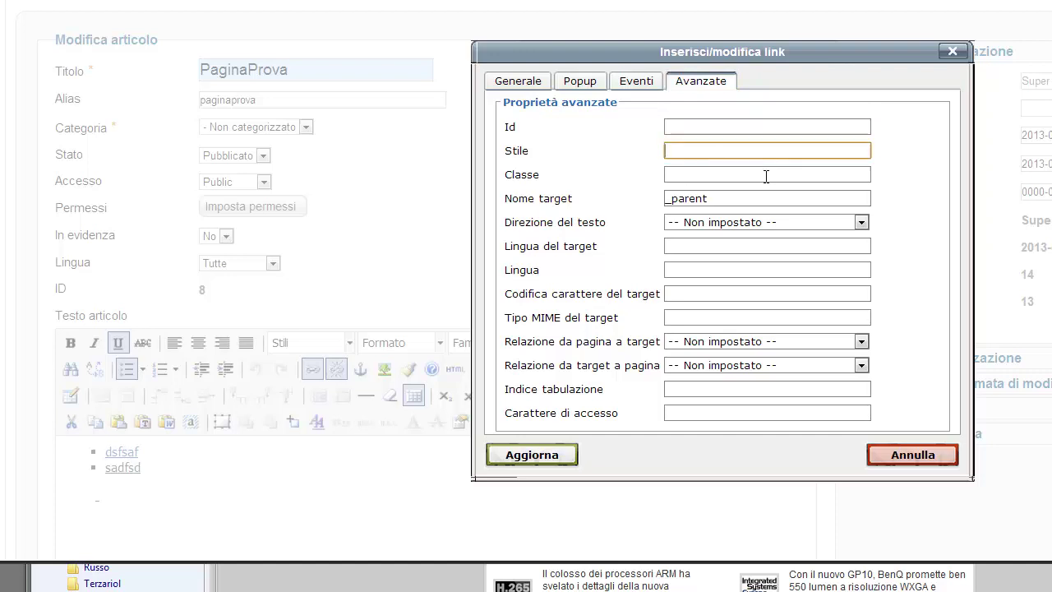
pyautogui.click(676, 174)
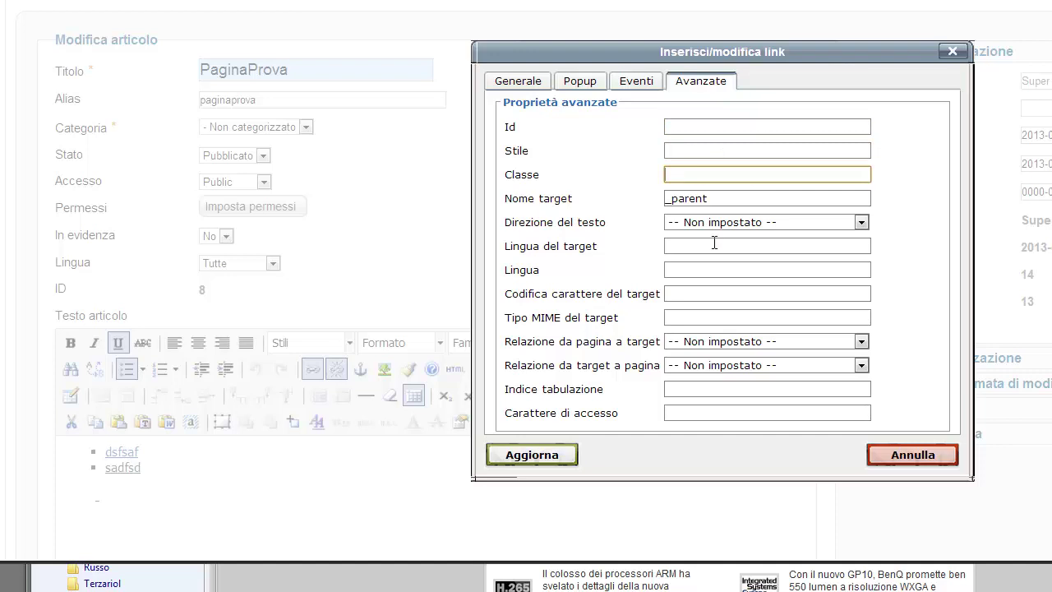
pyautogui.scroll(-1, 764, 262)
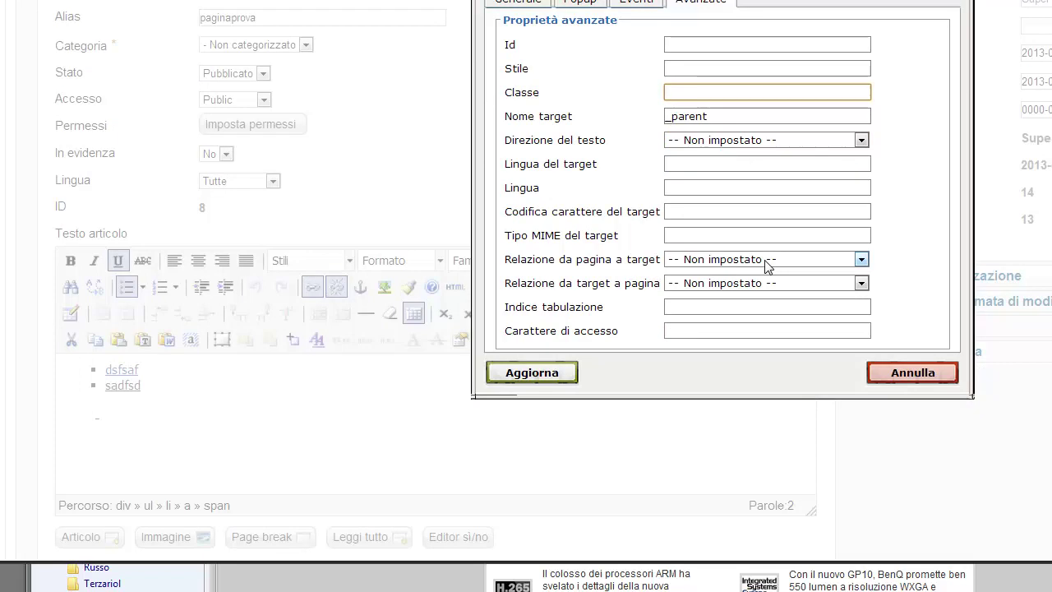
pyautogui.click(550, 377)
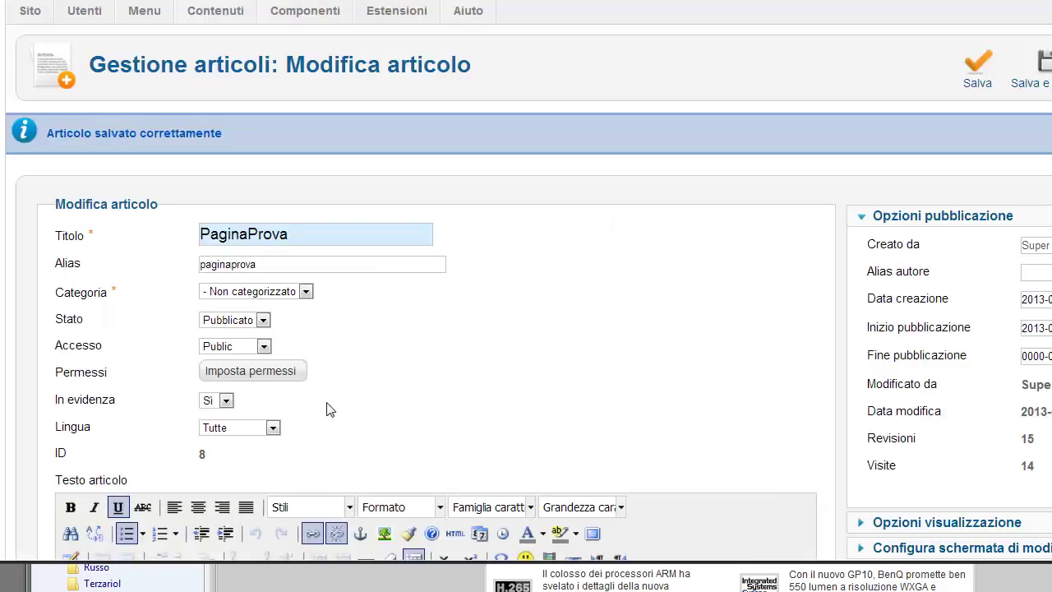
# Save the PaginaProva article with "In evidenza" set to Sì
pyautogui.moveTo(92, 407)
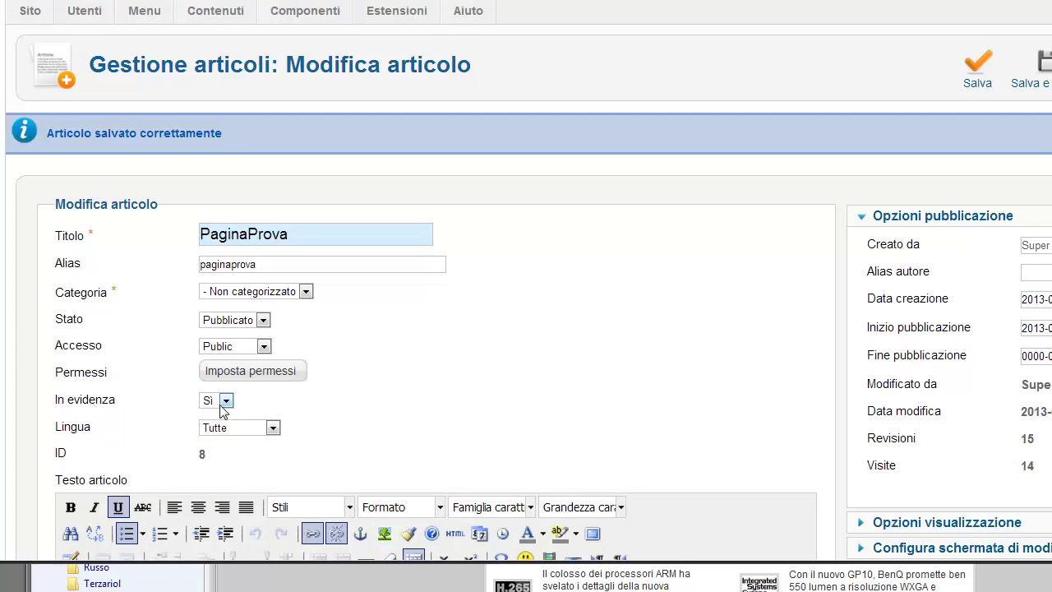
pyautogui.click(982, 83)
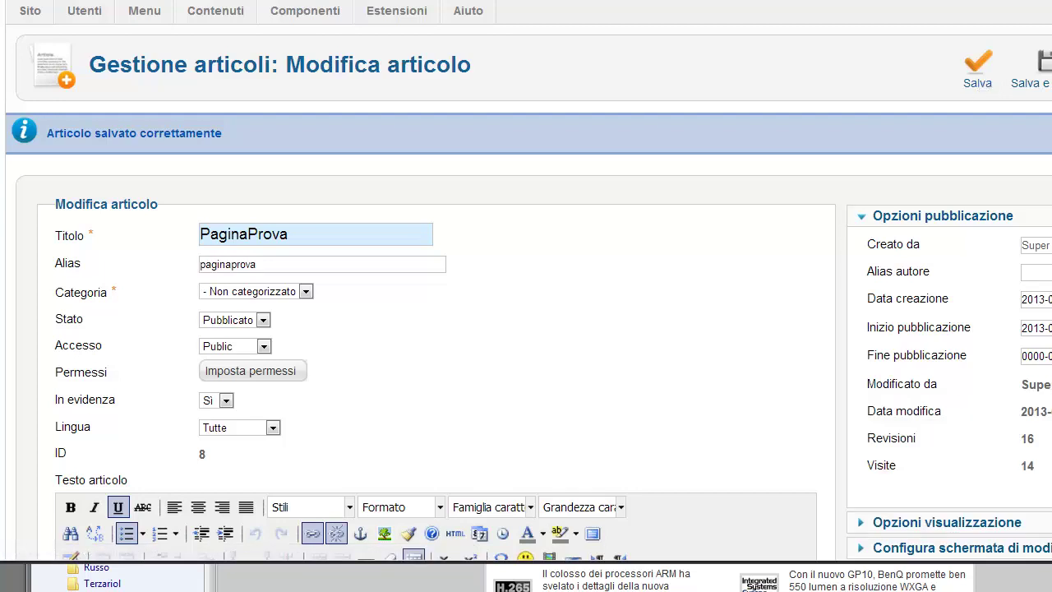
# On the public home page, find the featured PaginaProva article, follow its "dsfsaf" link and move the popup window aside
pyautogui.click(1048, 11)
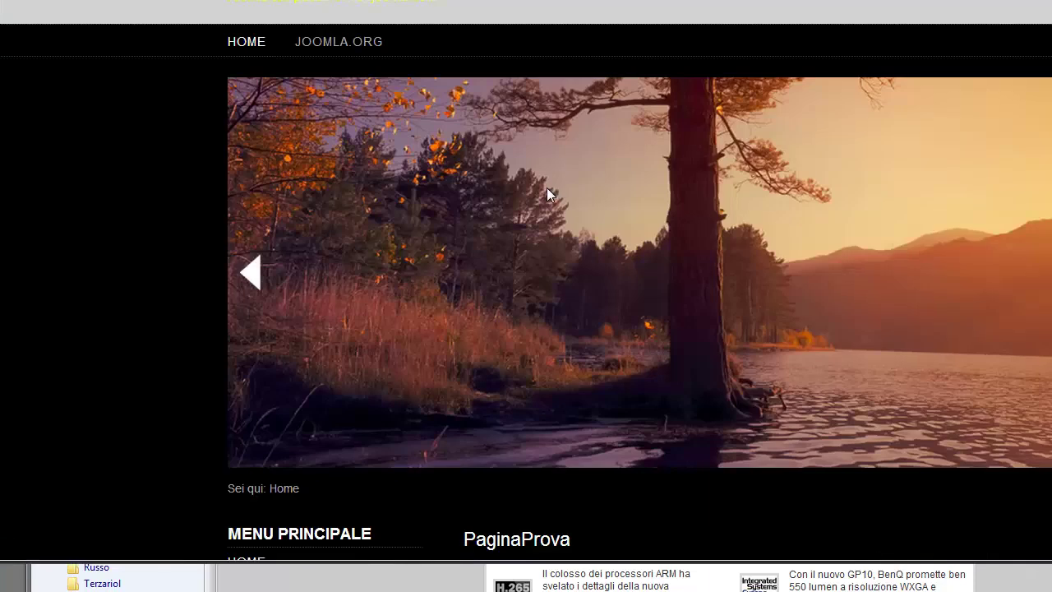
pyautogui.scroll(-3, 546, 189)
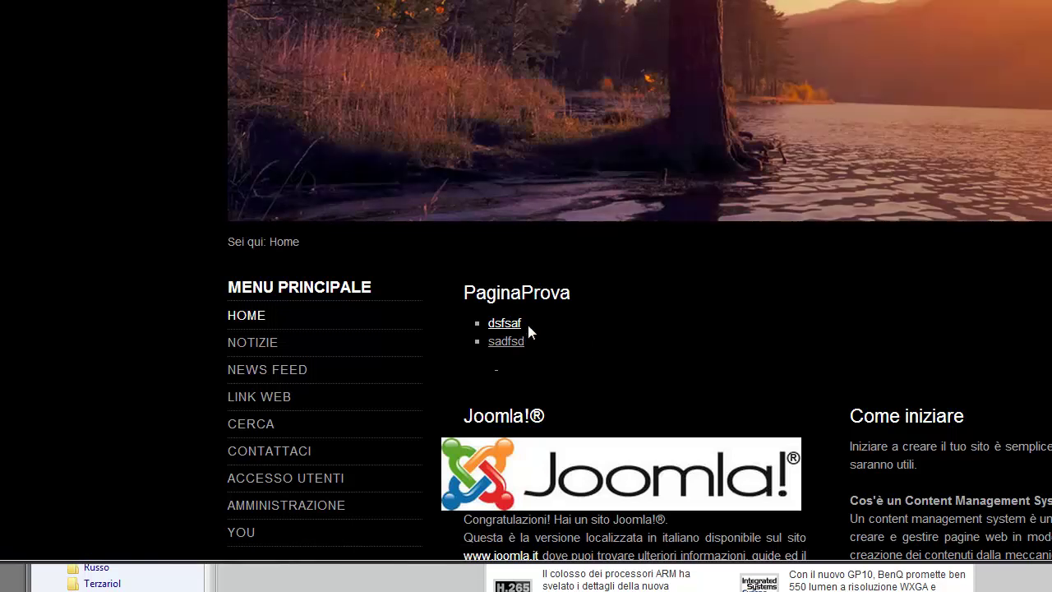
pyautogui.click(519, 327)
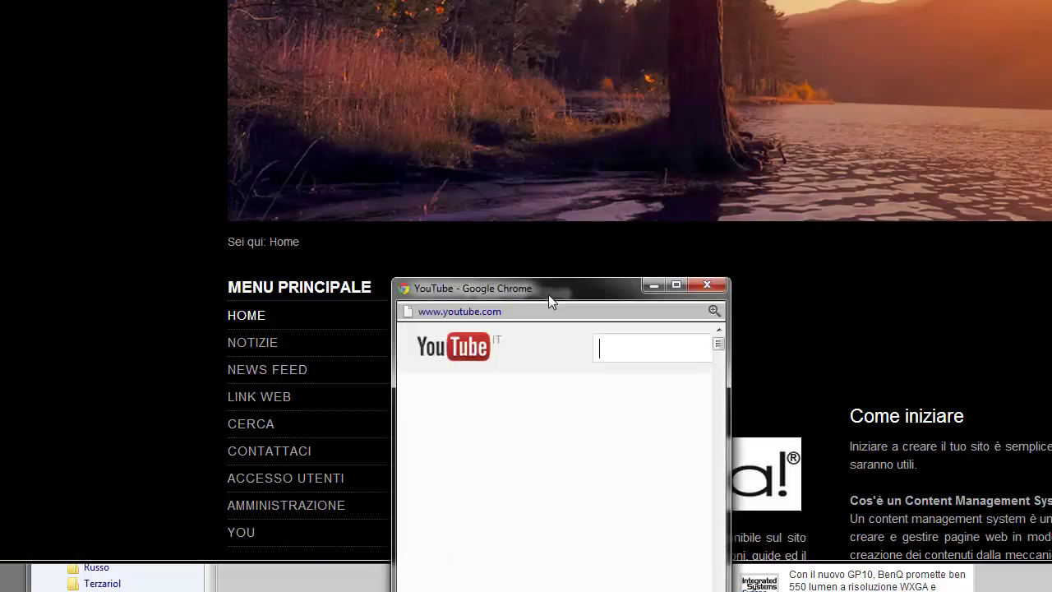
pyautogui.moveTo(550, 295); pyautogui.dragTo(595, 39)
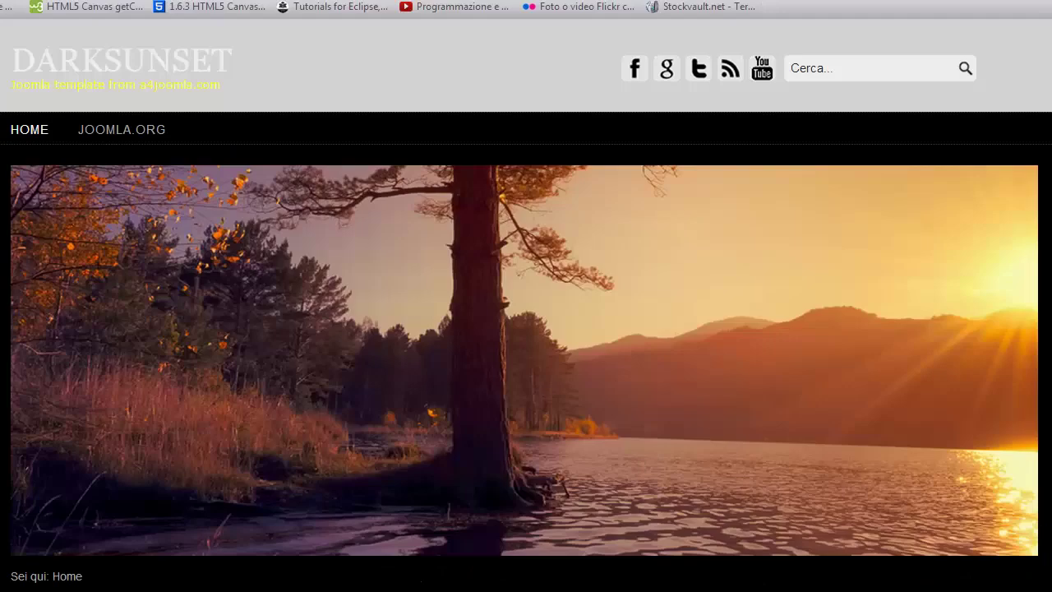